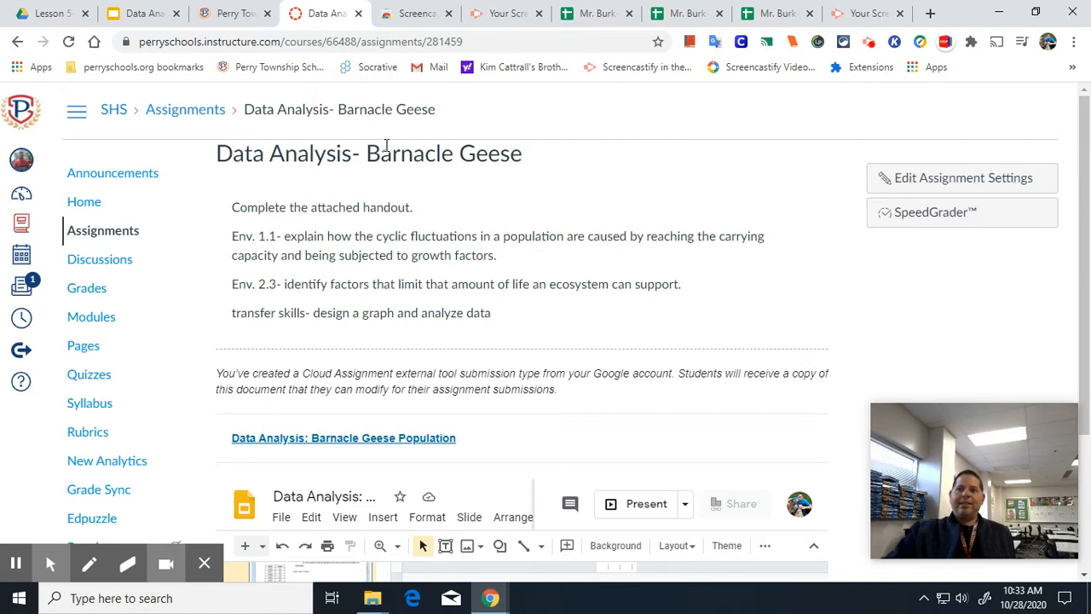
# Open the Data Analysis: Barnacle Geese Population handout and set its zoom to 100%.
pyautogui.click(374, 445)
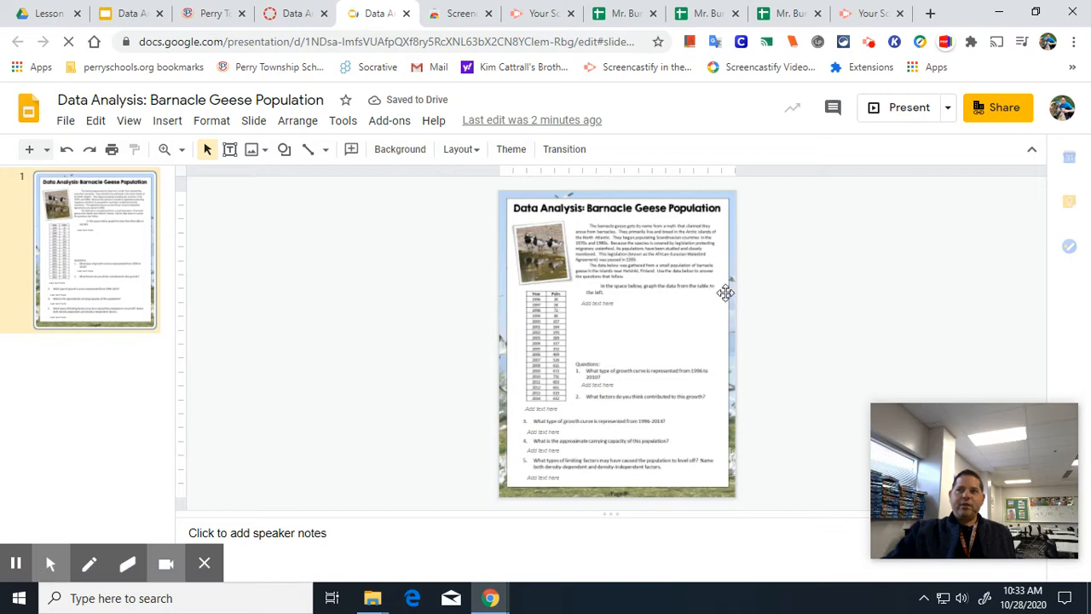
pyautogui.click(182, 152)
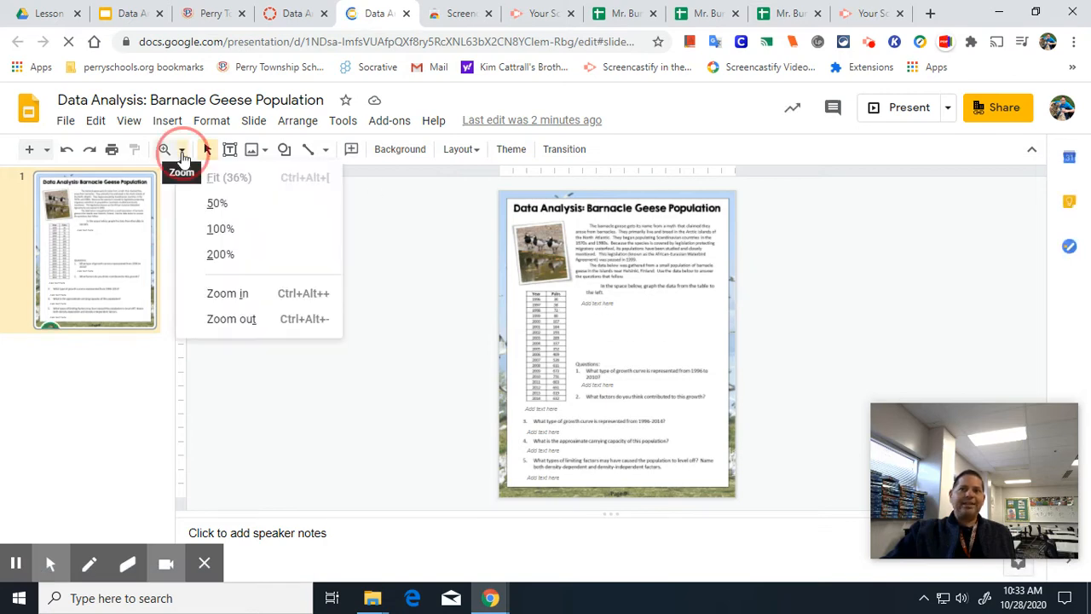
pyautogui.click(209, 231)
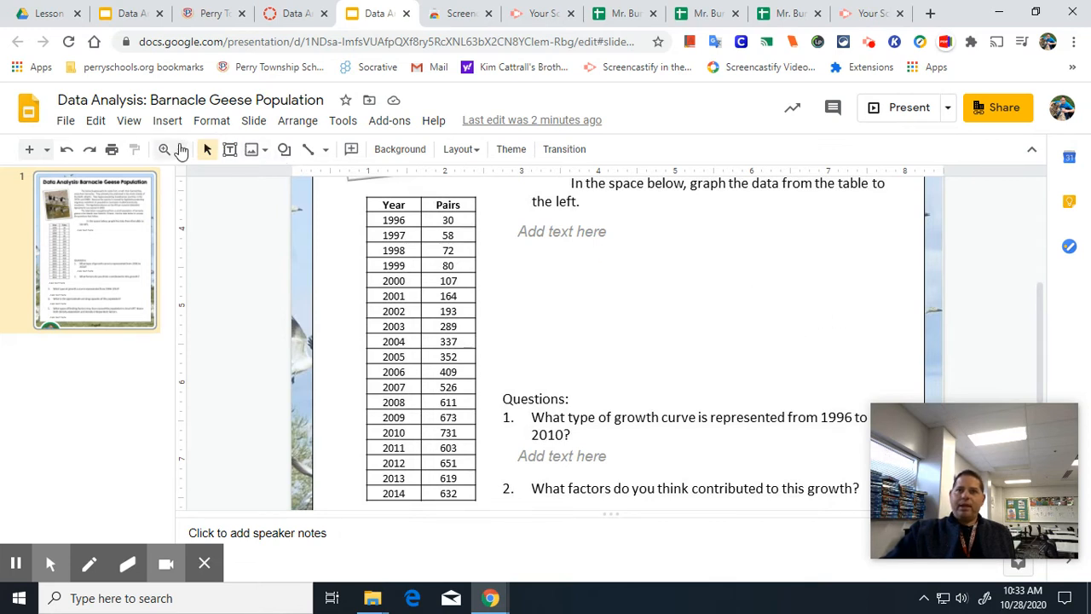
pyautogui.click(173, 156)
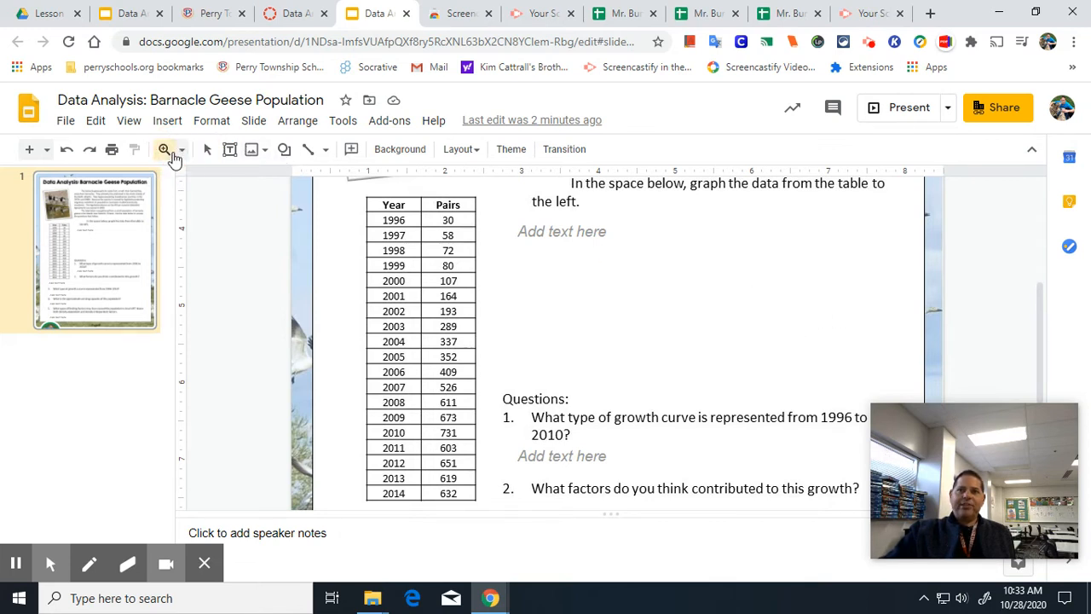
pyautogui.click(180, 154)
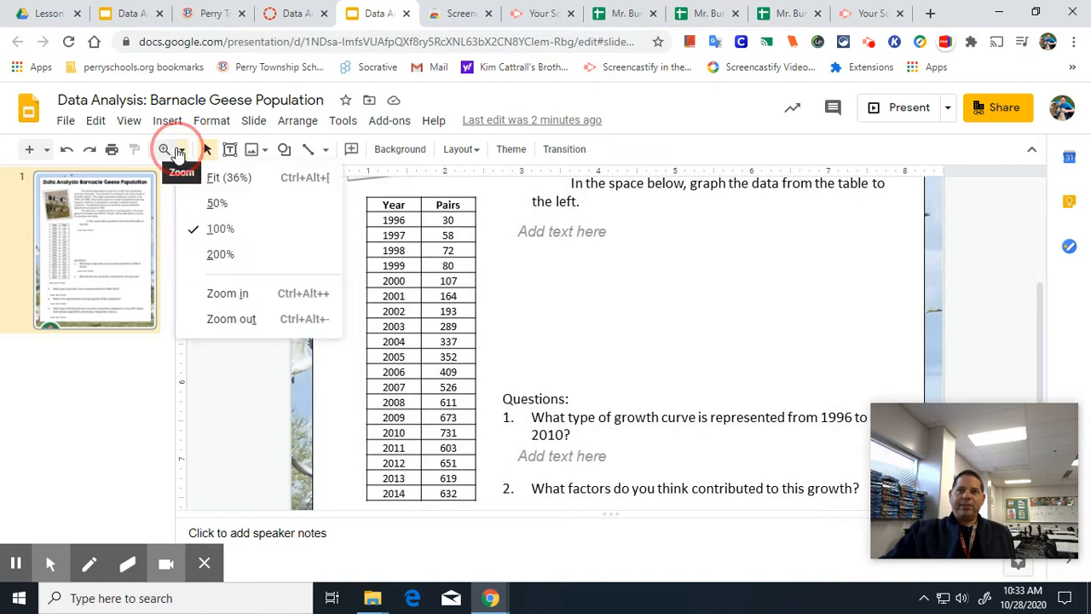
pyautogui.click(235, 261)
pyautogui.click(180, 153)
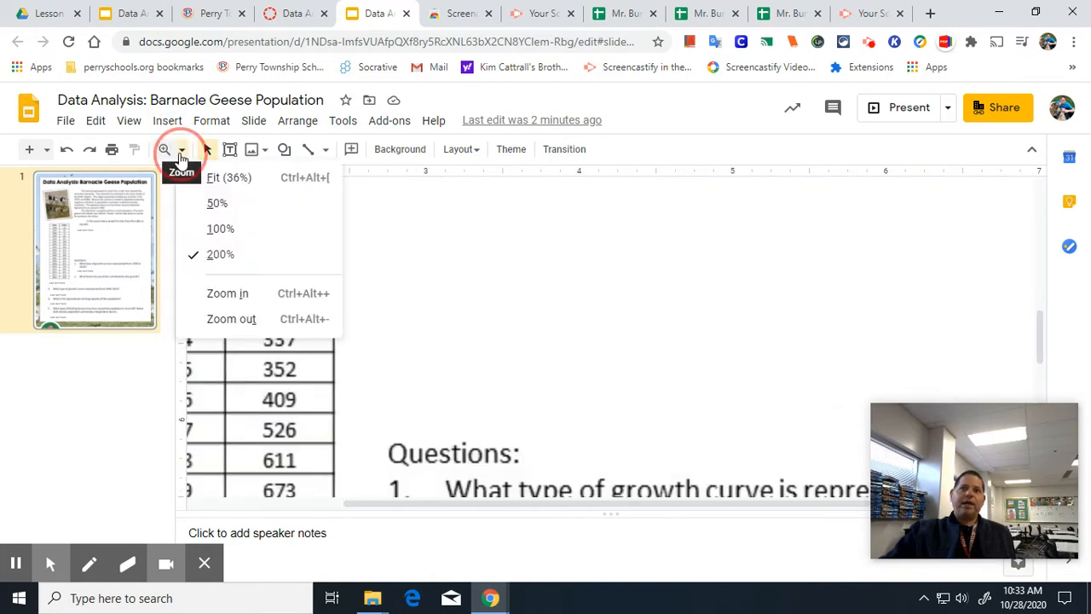
pyautogui.click(215, 229)
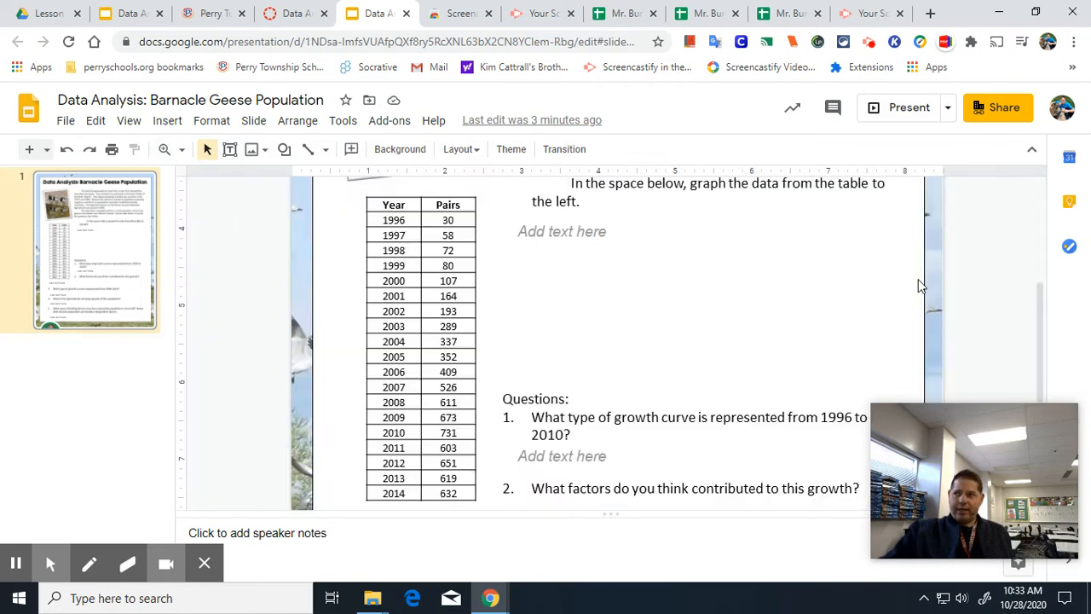
# Scroll through the handout to review the background text and the Year/Pairs data table.
pyautogui.scroll(3, 919, 284)
pyautogui.scroll(3, 918, 284)
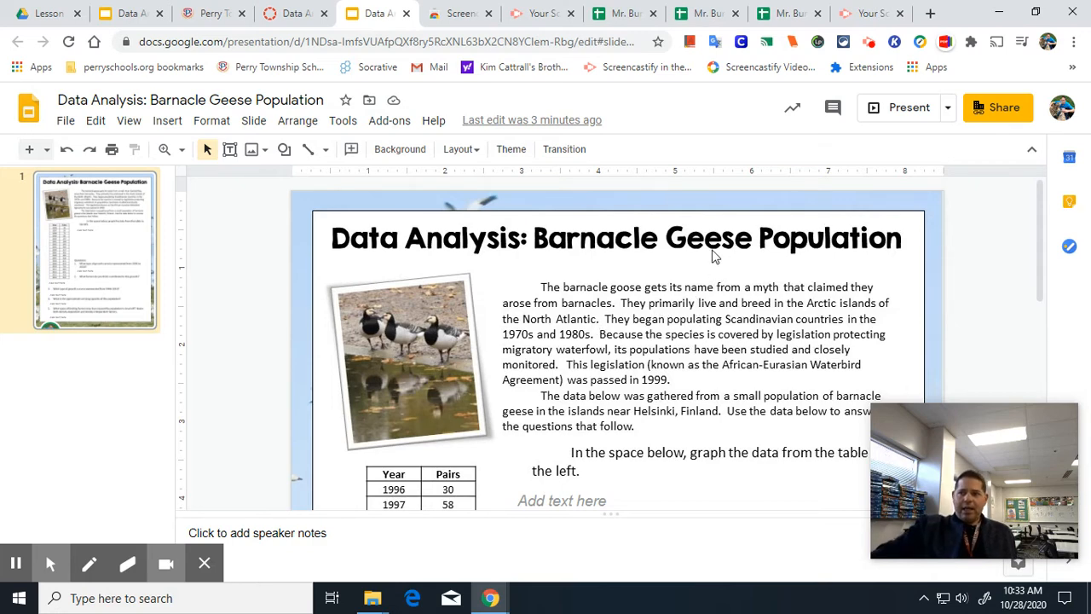
pyautogui.scroll(-2, 703, 255)
pyautogui.scroll(-4, 699, 254)
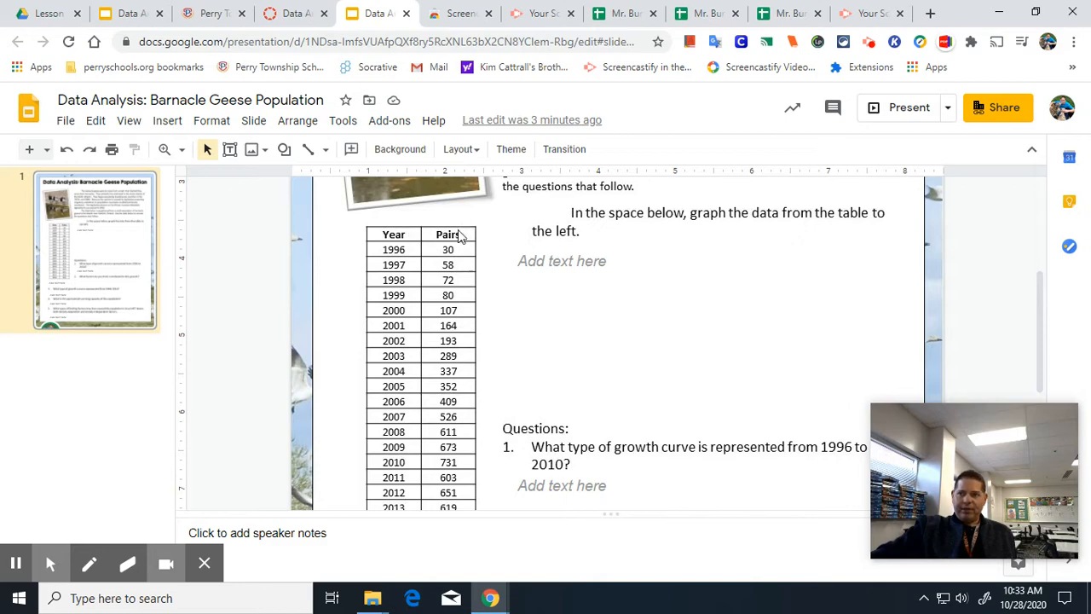
pyautogui.scroll(-2, 443, 234)
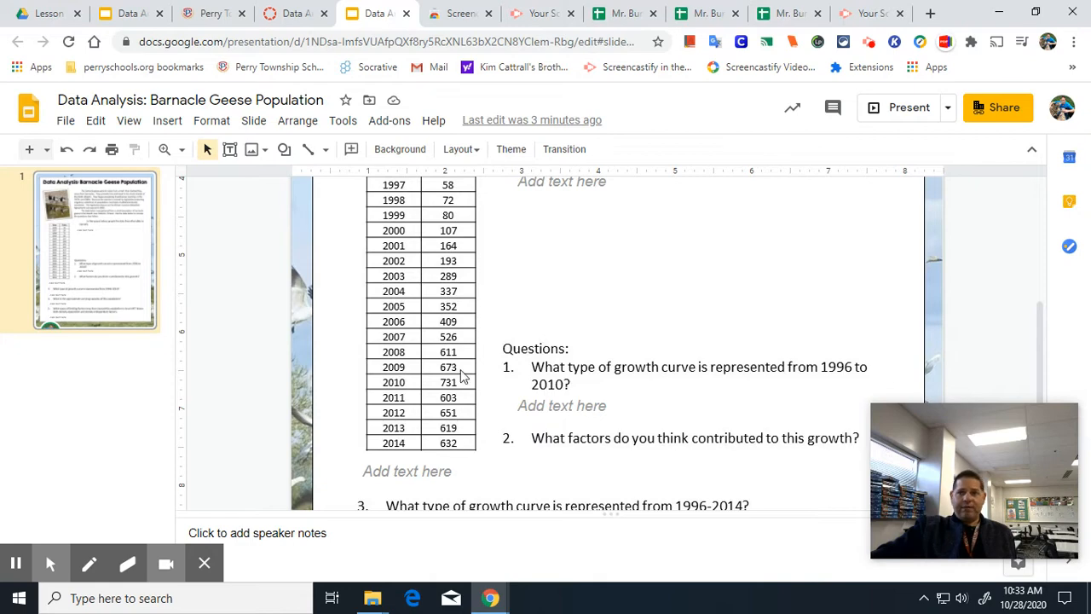
pyautogui.scroll(2, 464, 372)
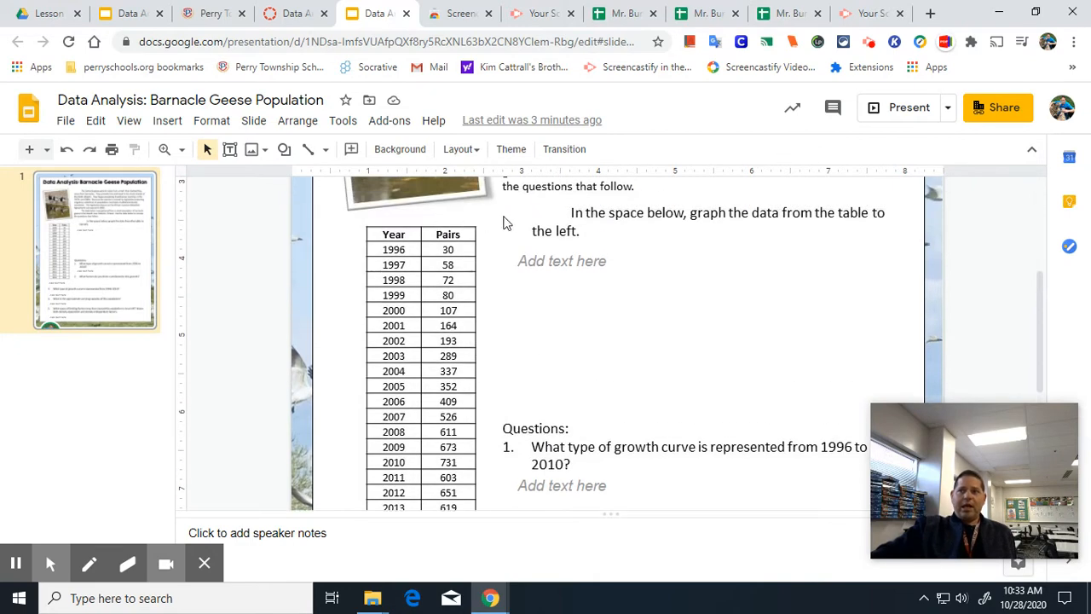
pyautogui.scroll(4, 571, 280)
pyautogui.scroll(-2, 579, 285)
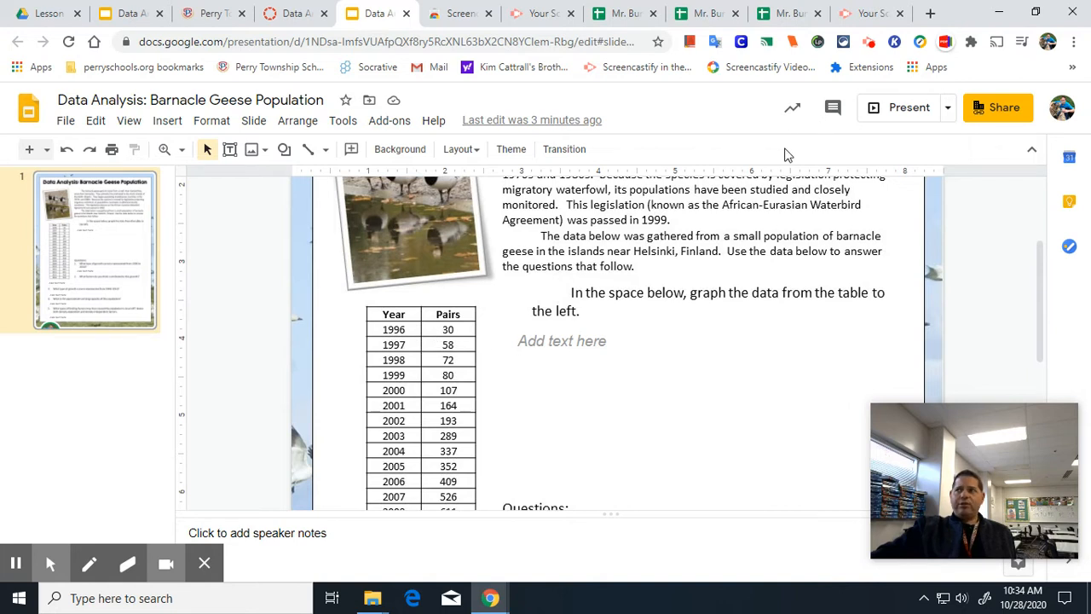
# Open a new browser tab and create a blank Google Sheets spreadsheet.
pyautogui.click(929, 13)
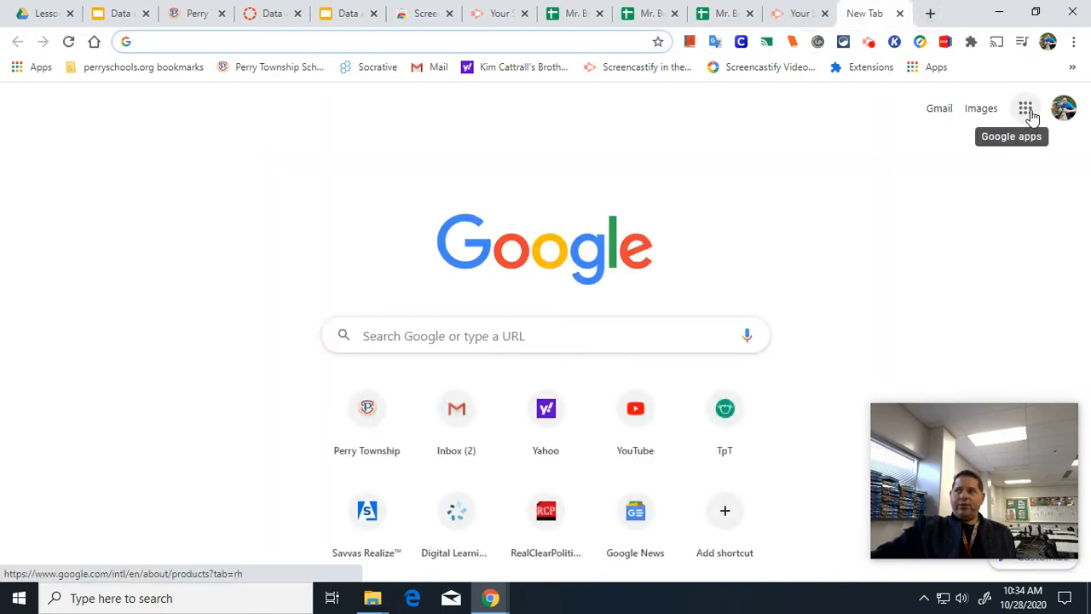
pyautogui.click(1027, 109)
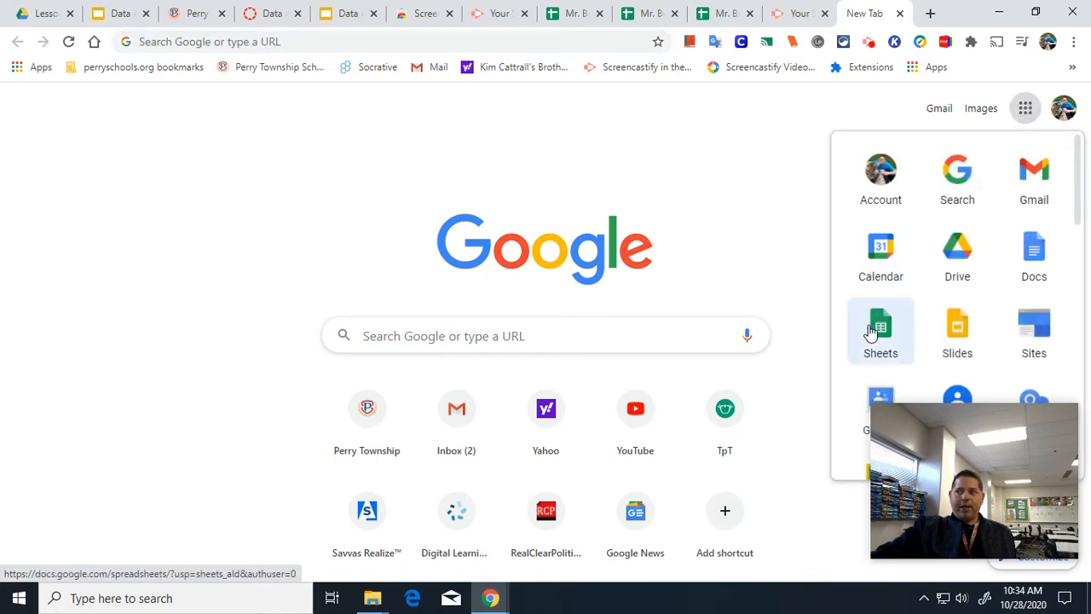
pyautogui.click(871, 332)
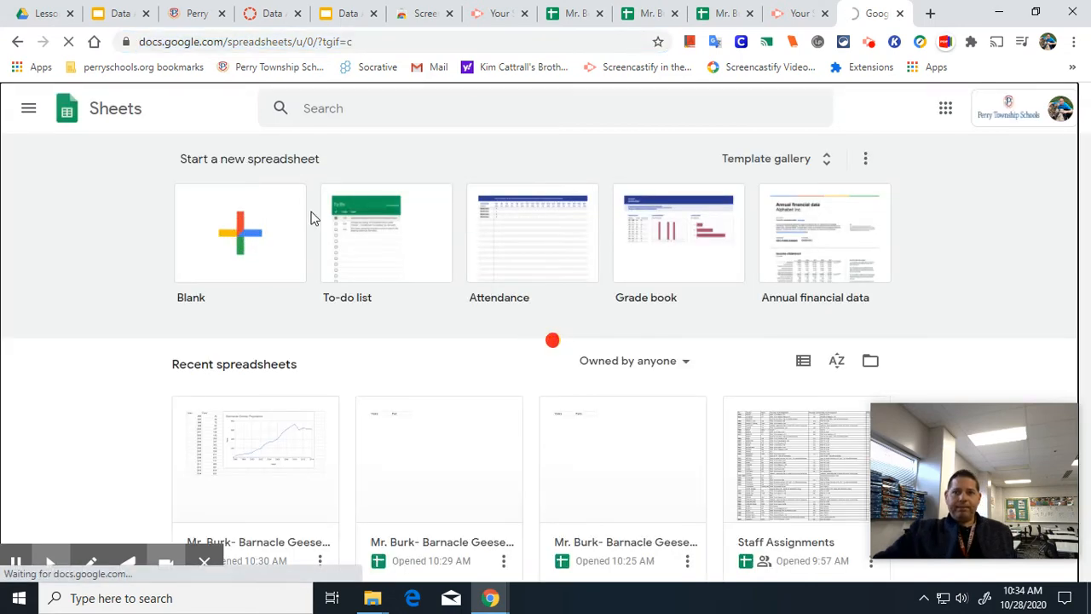
pyautogui.click(309, 217)
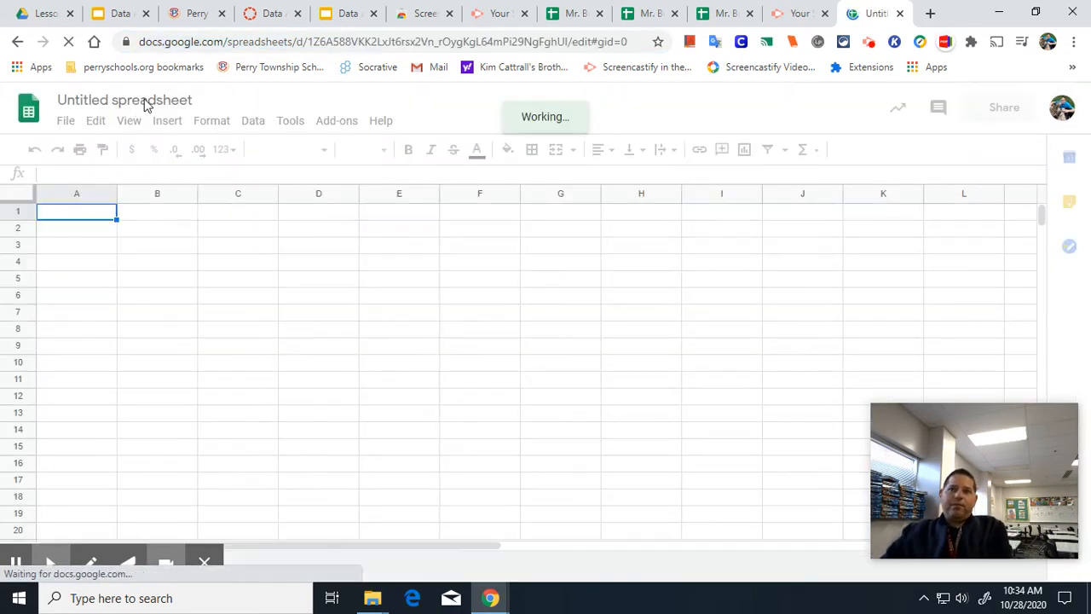
# Rename the spreadsheet as the teacher's name followed by "- Barnacle Geese Population Graph".
pyautogui.click(161, 100)
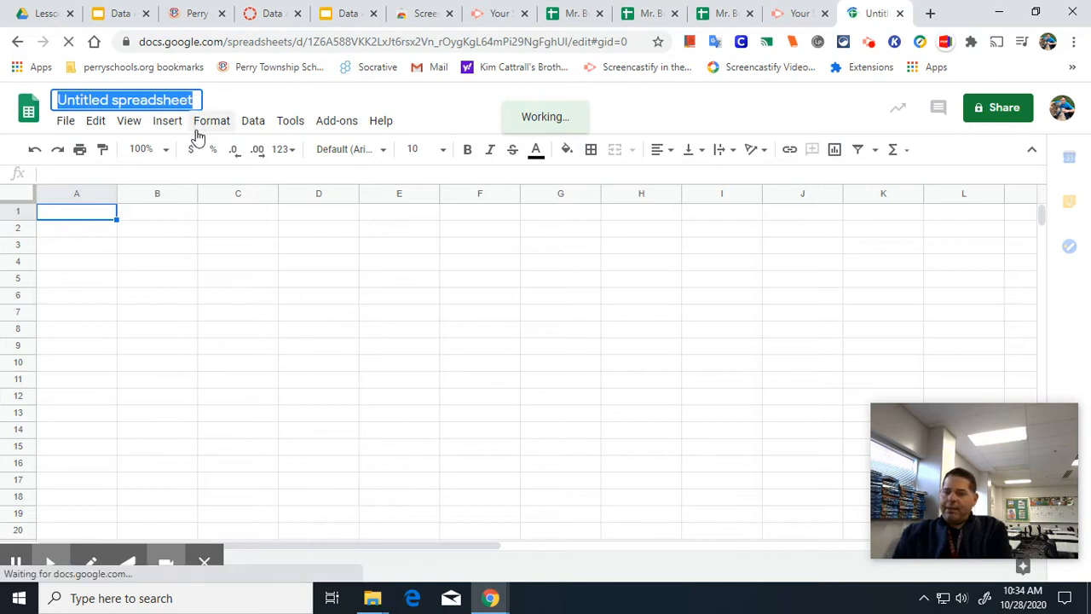
pyautogui.press('End')
pyautogui.write('Mr.')
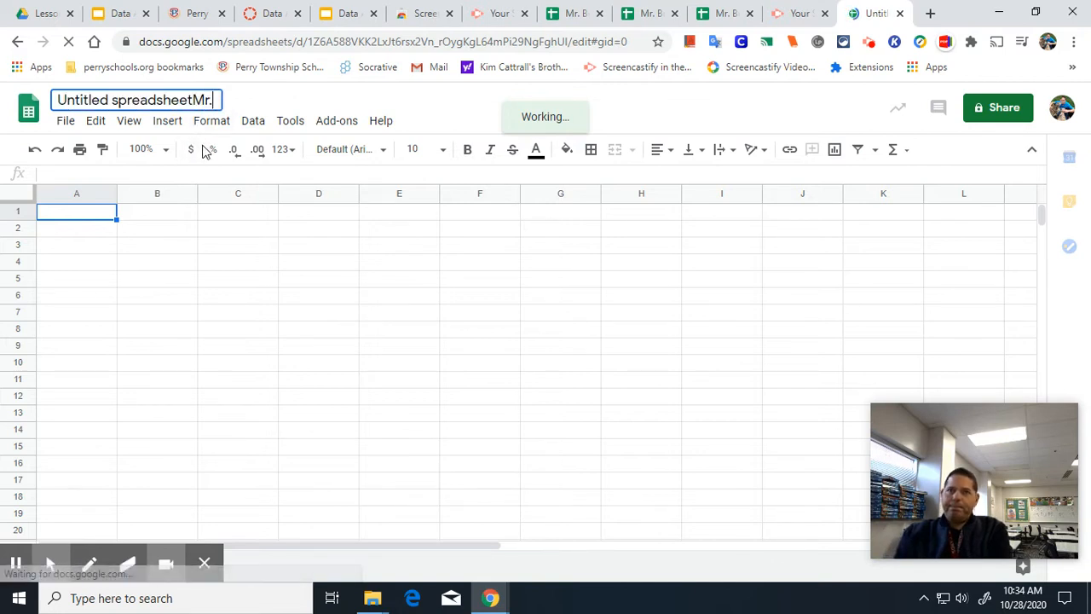
pyautogui.press('BackSpace')
pyautogui.press('BackSpace')
pyautogui.press('BackSpace')
pyautogui.press('BackSpace')
pyautogui.press('BackSpace')
pyautogui.press('BackSpace')
pyautogui.press('BackSpace')
pyautogui.press('BackSpace')
pyautogui.press('BackSpace')
pyautogui.press('BackSpace')
pyautogui.press('BackSpace')
pyautogui.press('BackSpace')
pyautogui.press('BackSpace')
pyautogui.press('BackSpace')
pyautogui.press('BackSpace')
pyautogui.press('BackSpace')
pyautogui.press('BackSpace')
pyautogui.press('BackSpace')
pyautogui.press('BackSpace')
pyautogui.press('BackSpace')
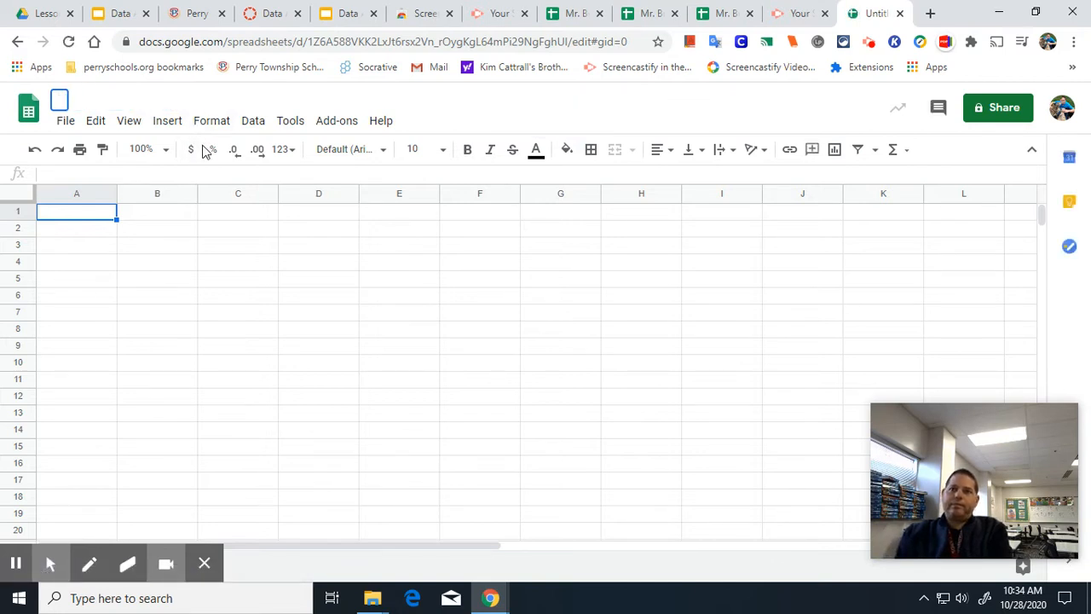
pyautogui.write('Mr. Burk')
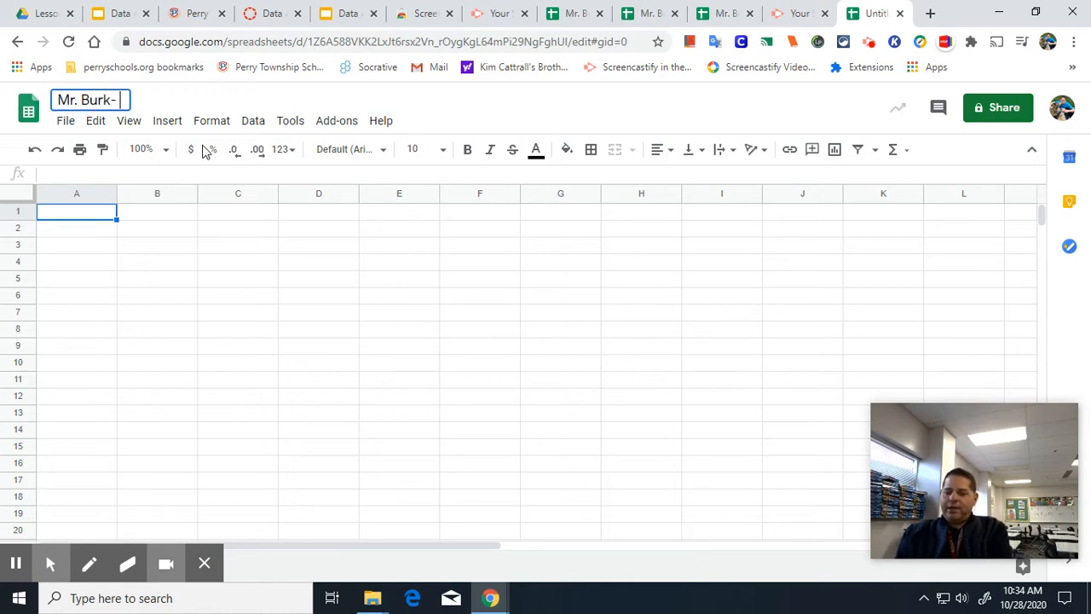
pyautogui.write('- Barna')
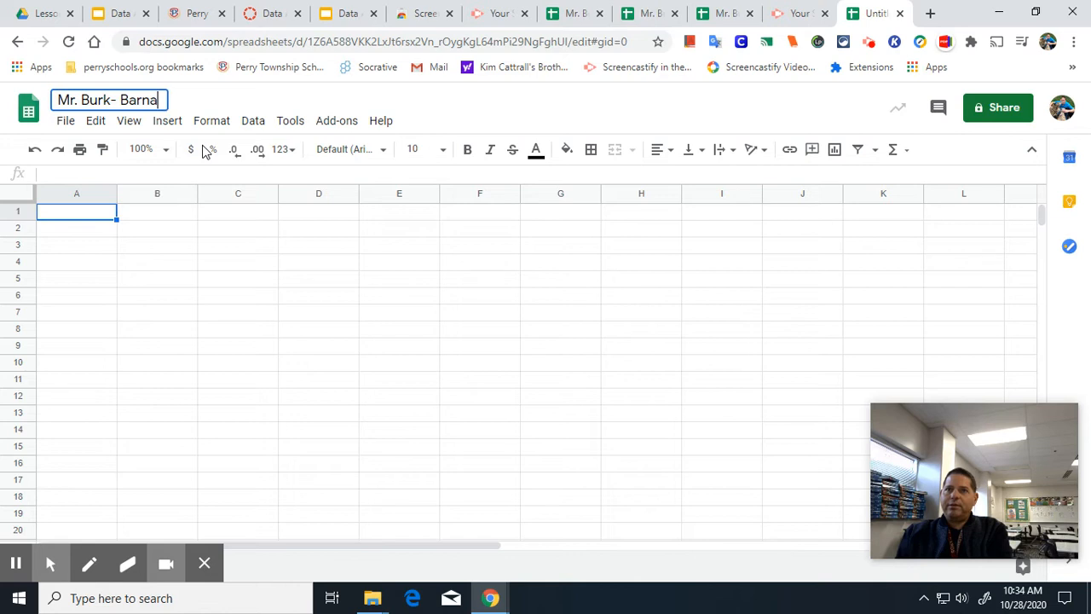
pyautogui.write('cle Gee')
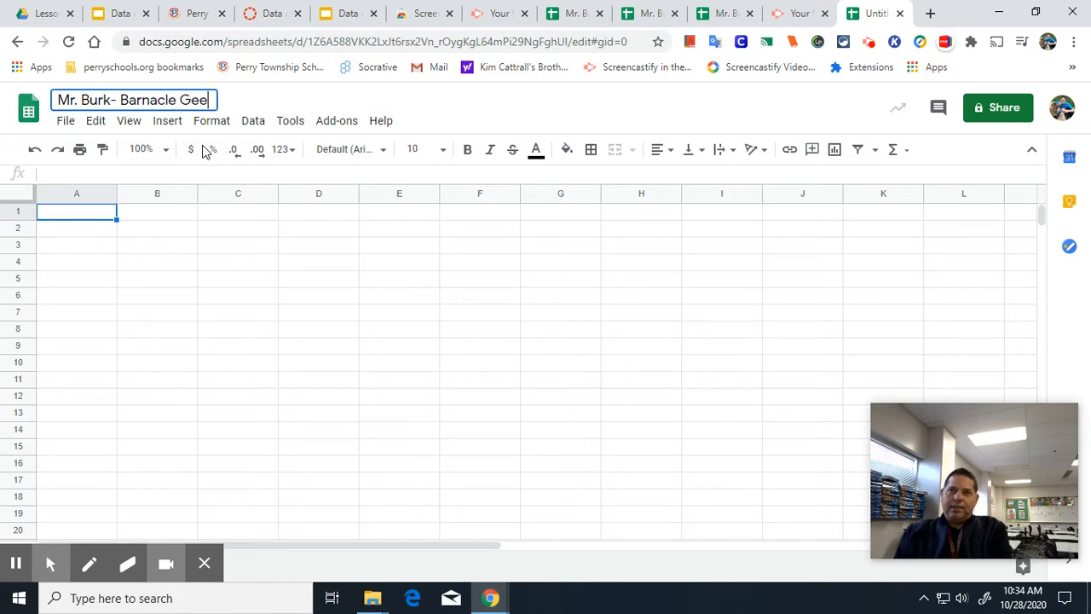
pyautogui.write('se Popu')
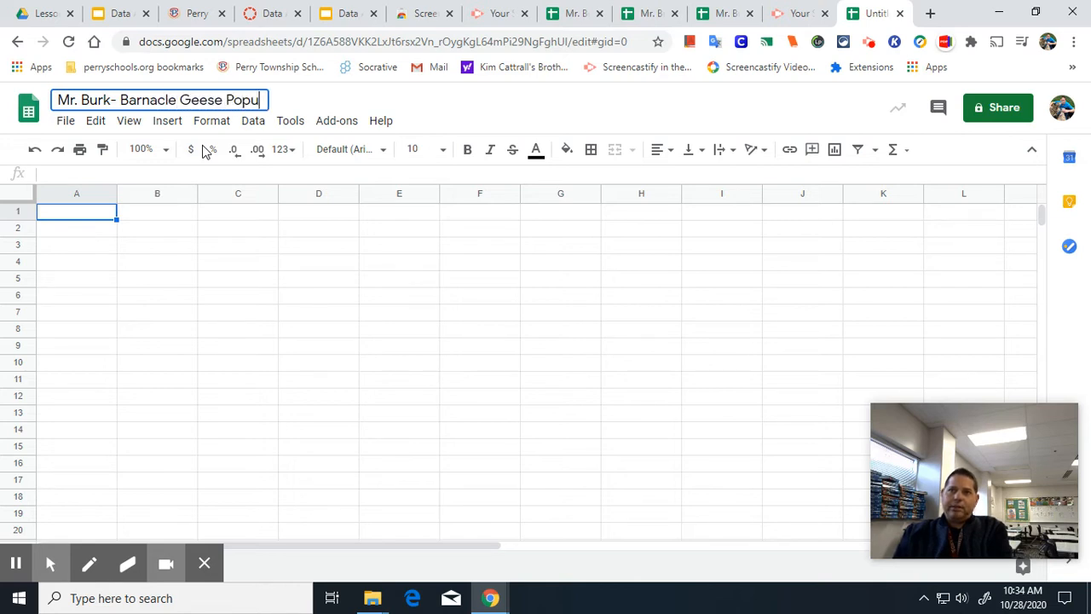
pyautogui.write('lation G')
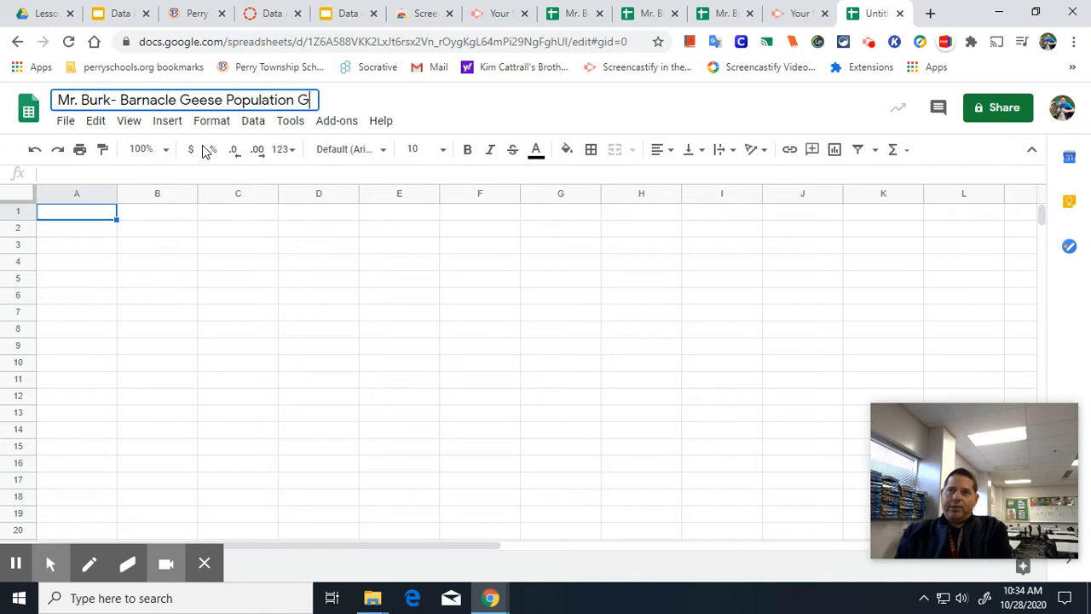
pyautogui.write('raph')
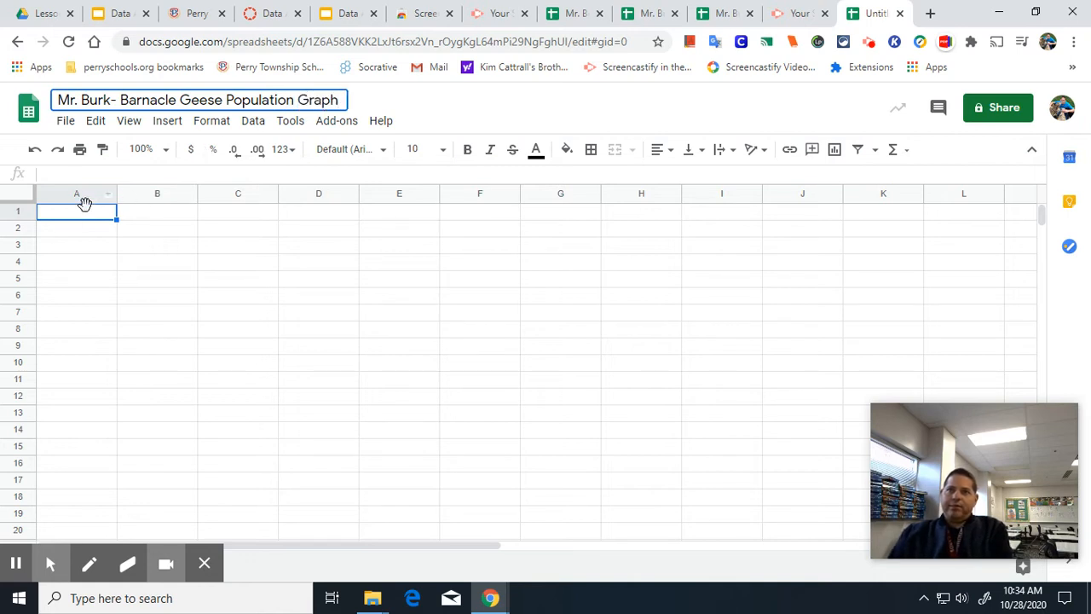
# Enter the column headers Years in A1 and Pairs in B1.
pyautogui.click(90, 214)
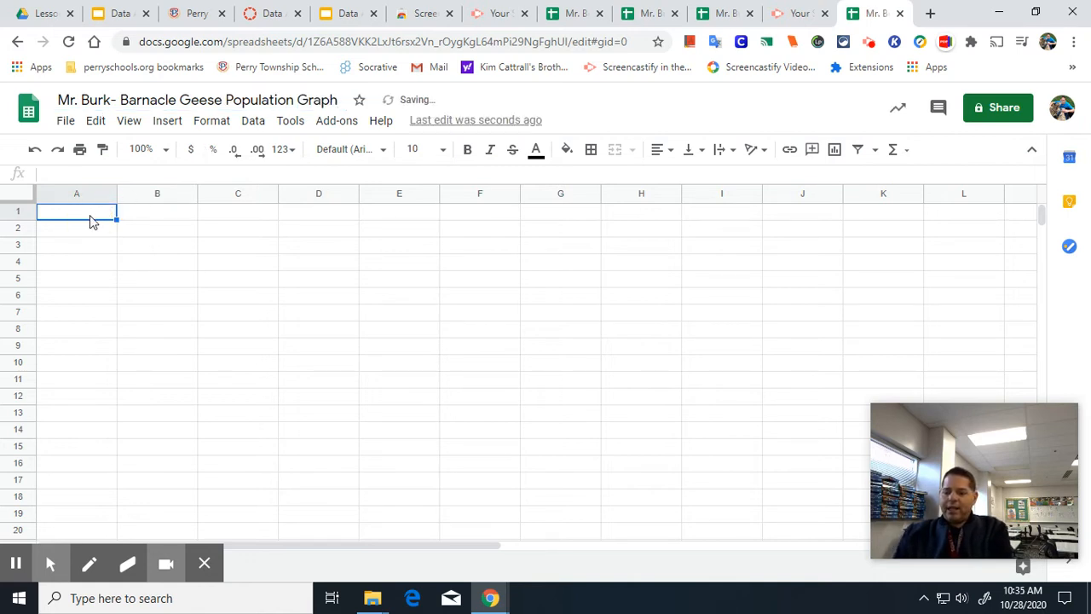
pyautogui.write('year')
pyautogui.press('BackSpace')
pyautogui.press('BackSpace')
pyautogui.press('BackSpace')
pyautogui.press('BackSpace')
pyautogui.write('TY')
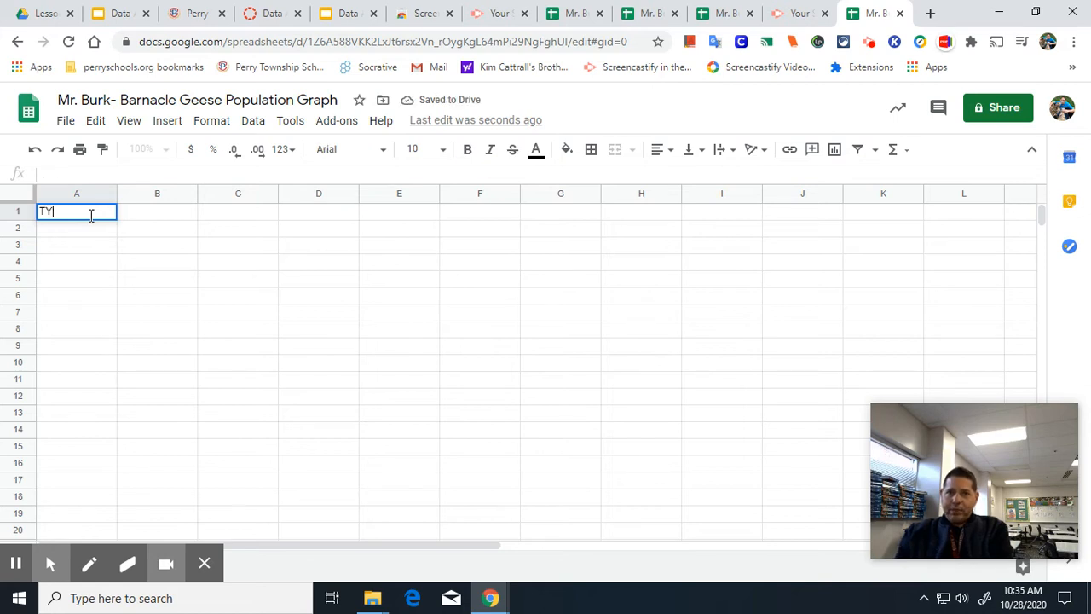
pyautogui.write('ears')
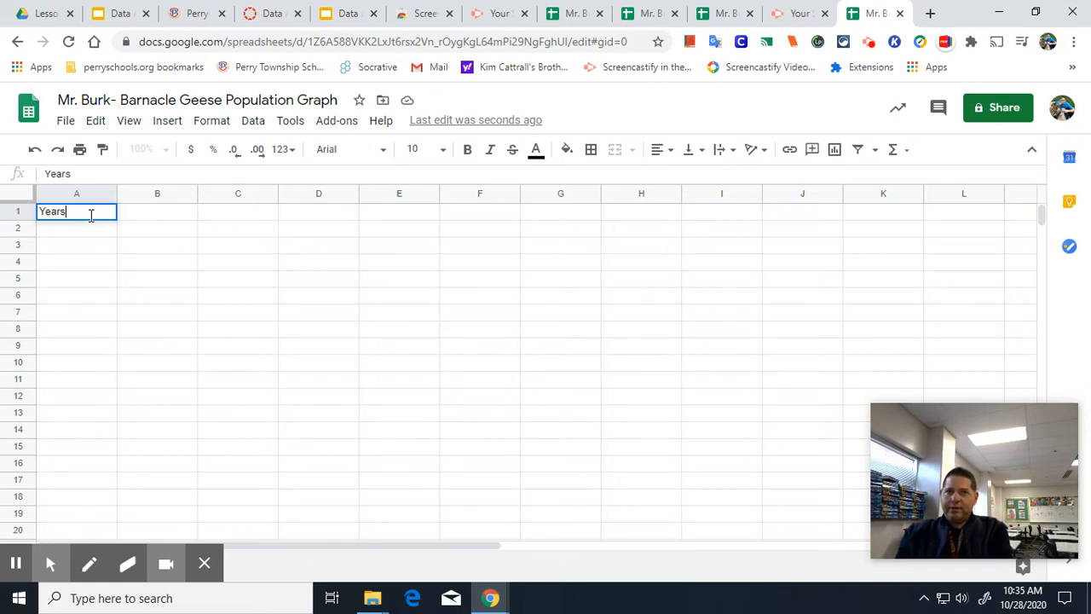
pyautogui.press('Tab')
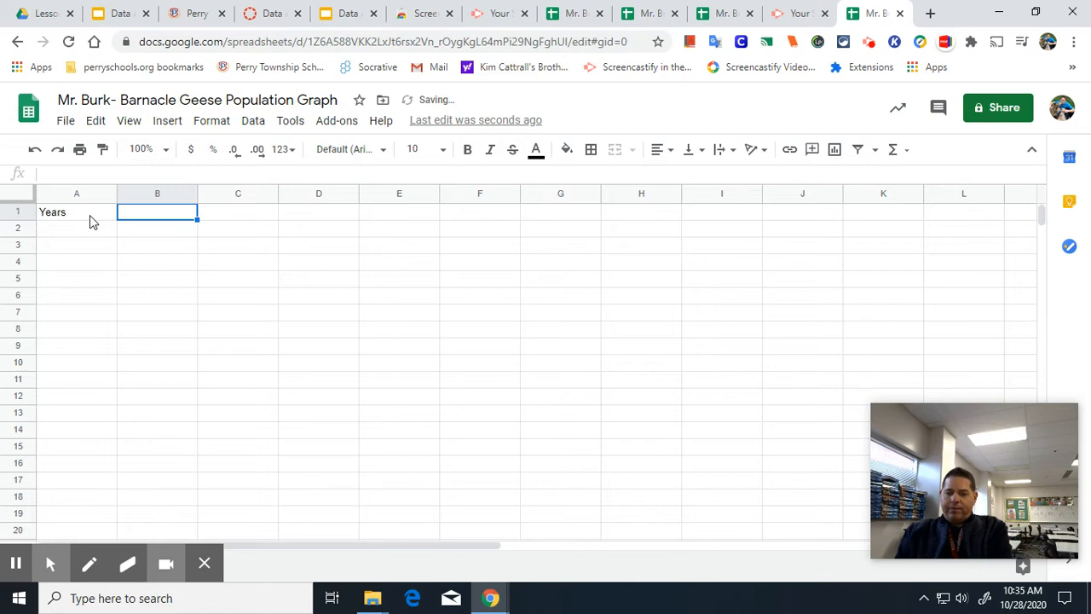
pyautogui.write('Pairs')
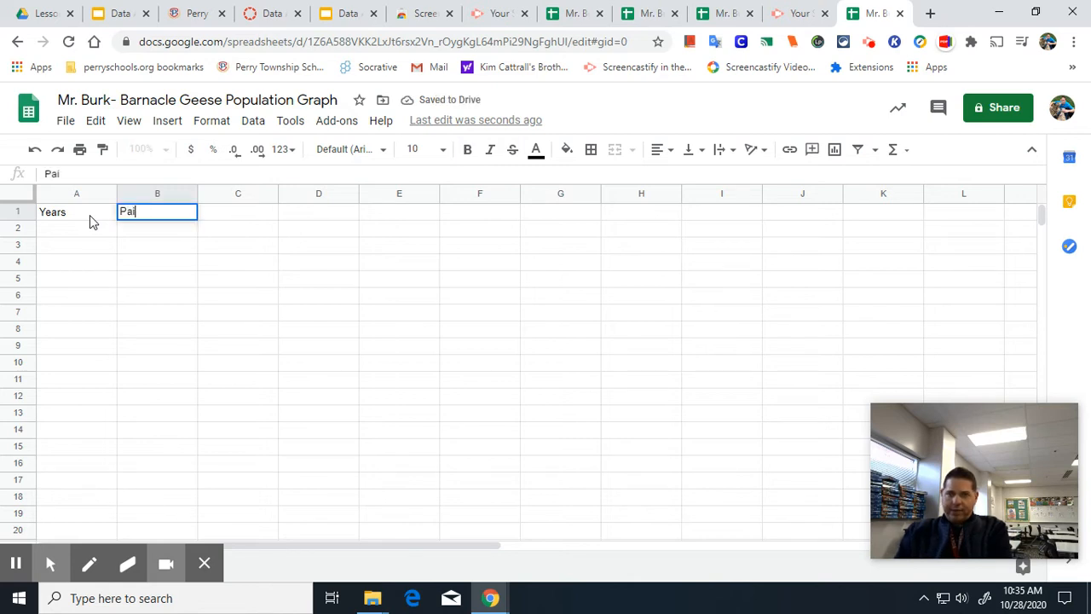
pyautogui.click(105, 232)
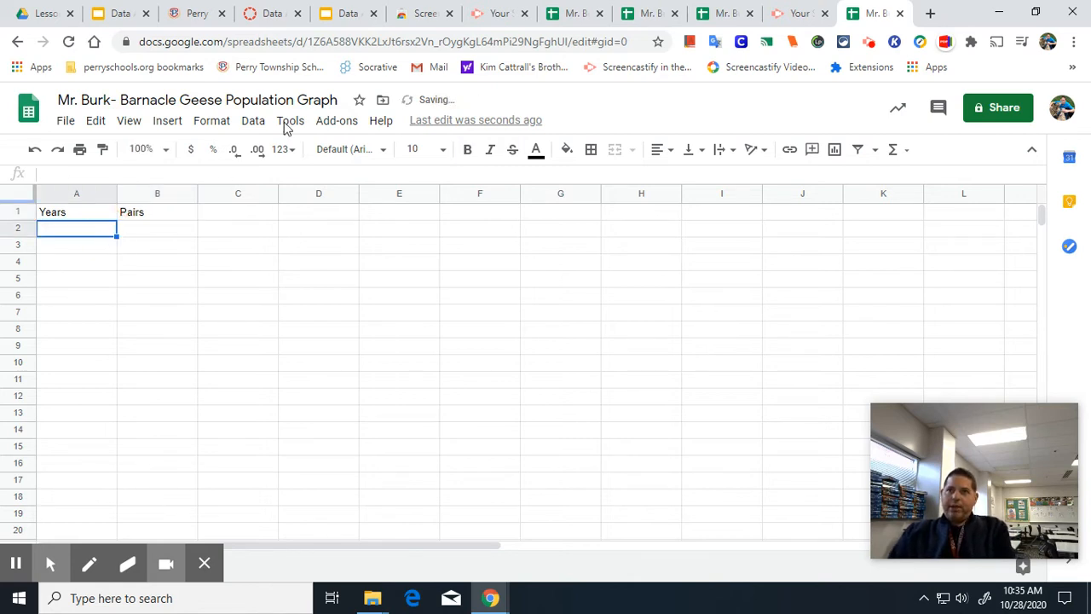
# Switch to the completed barnacle geese spreadsheet and delete its existing chart.
pyautogui.click(341, 15)
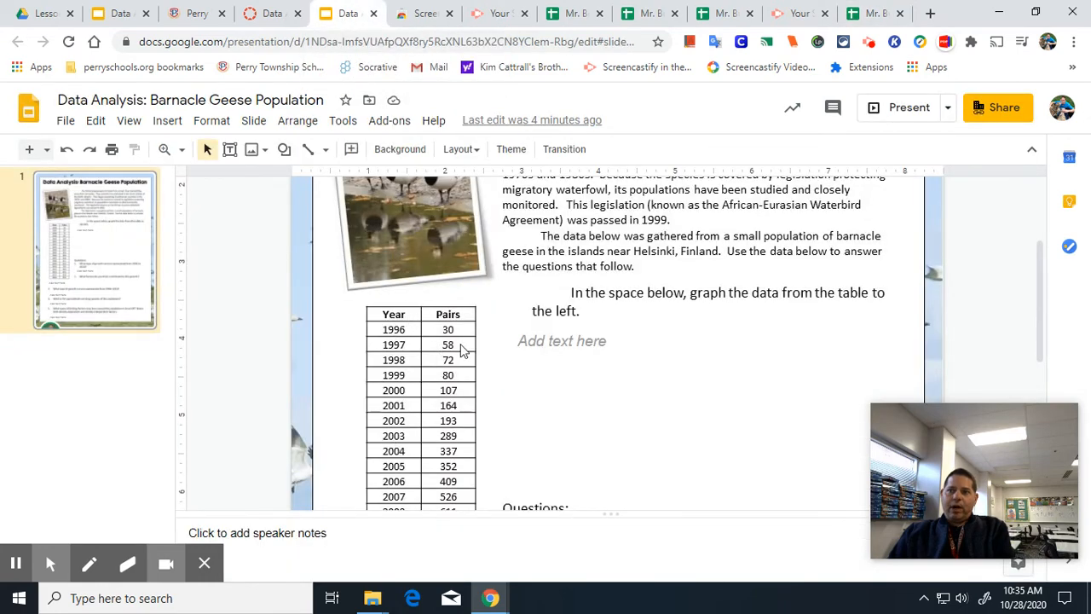
pyautogui.click(848, 13)
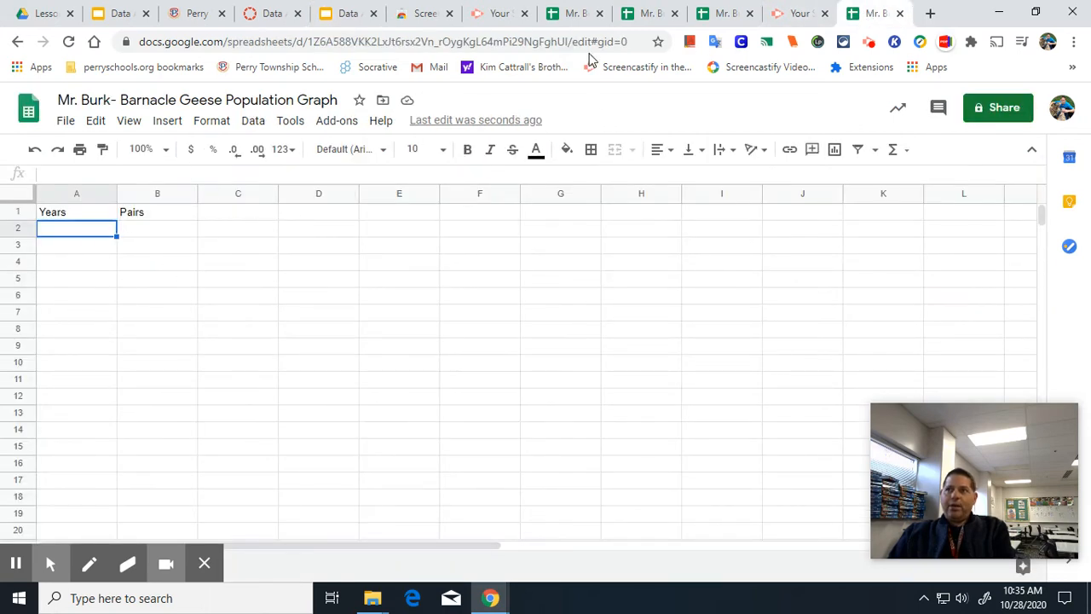
pyautogui.click(579, 20)
pyautogui.rightClick(361, 272)
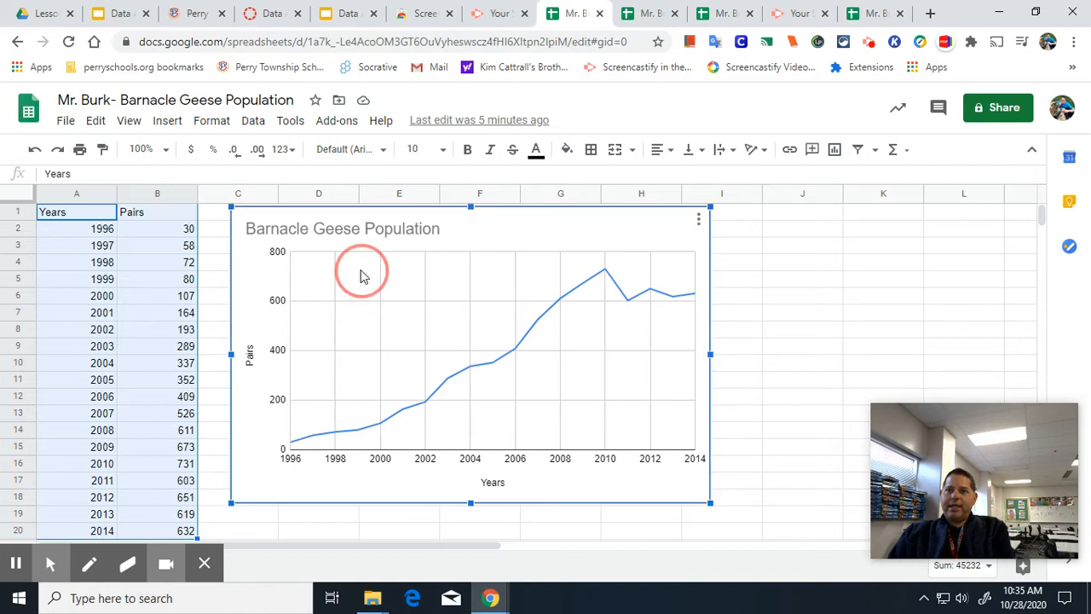
pyautogui.click(698, 225)
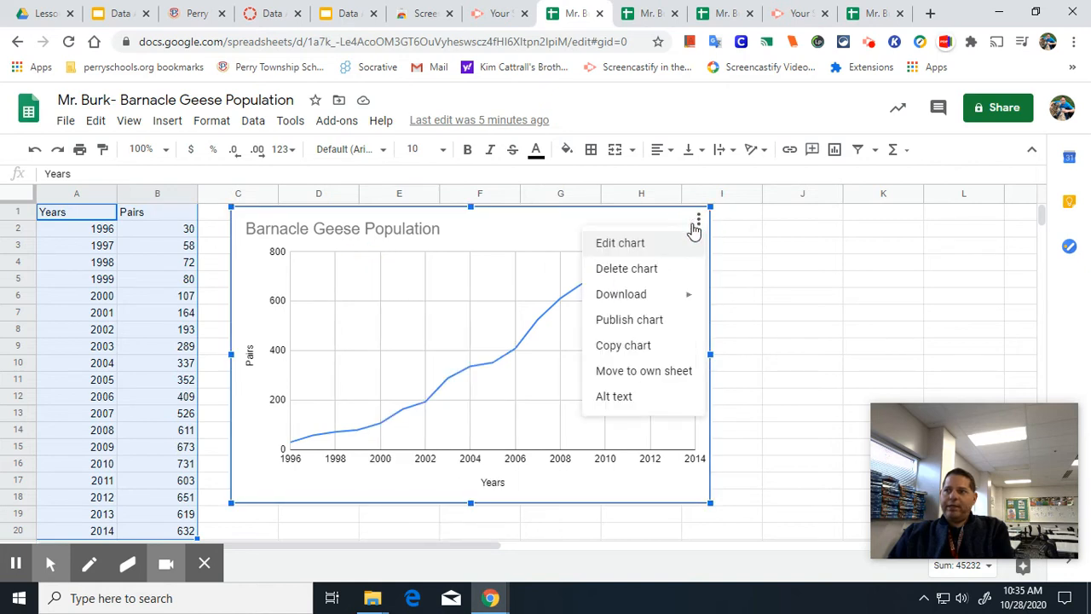
pyautogui.click(660, 270)
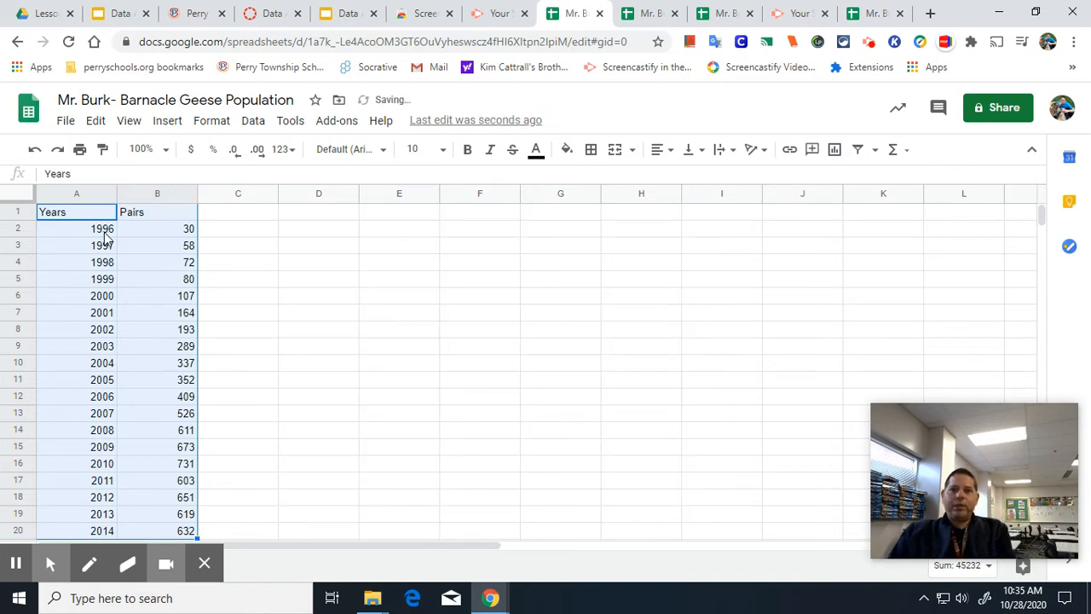
# Select the Years and Pairs data in A1:B20 and insert a chart from it.
pyautogui.click(226, 237)
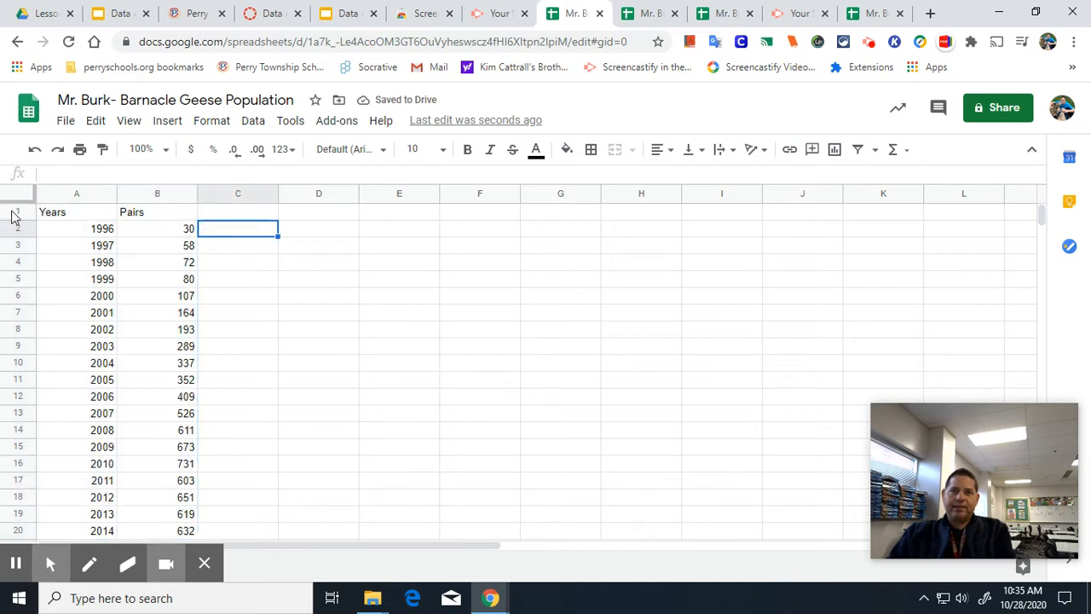
pyautogui.scroll(-1, 136, 289)
pyautogui.scroll(1, 132, 259)
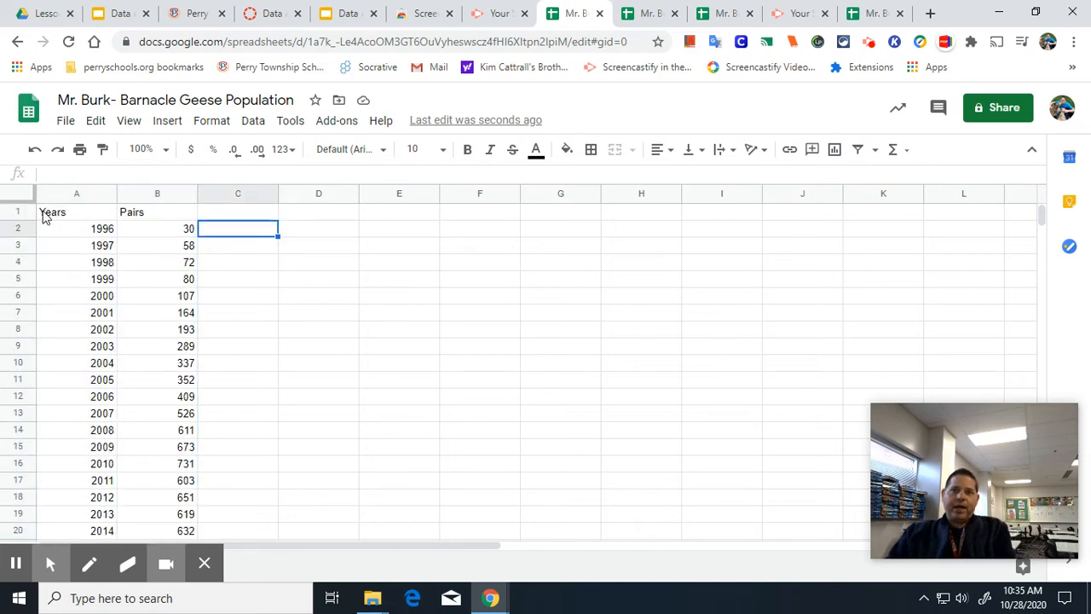
pyautogui.moveTo(49, 213); pyautogui.dragTo(191, 531)
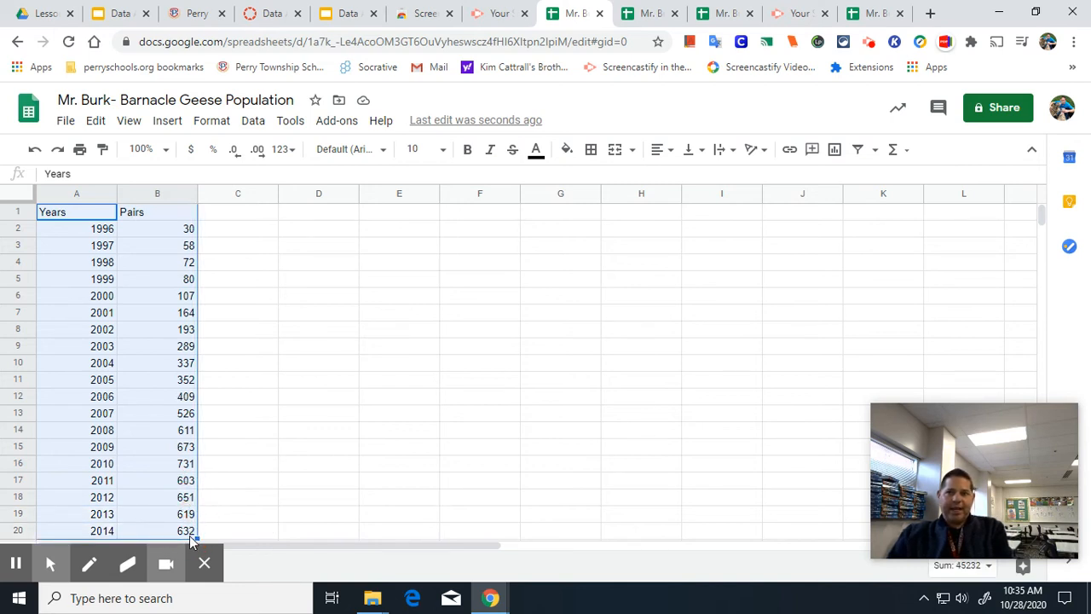
pyautogui.click(167, 121)
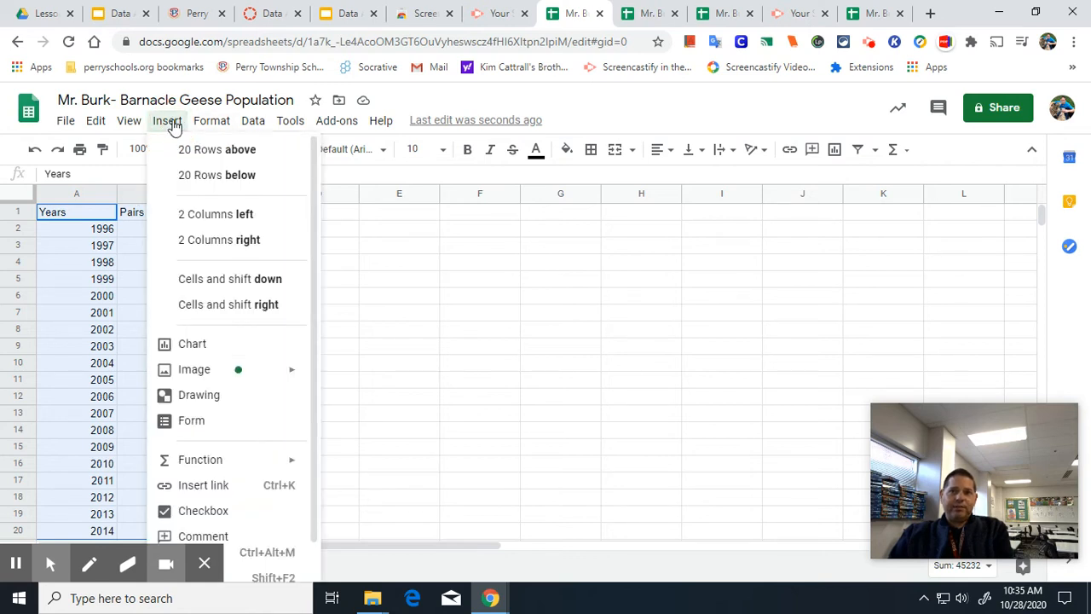
pyautogui.click(195, 345)
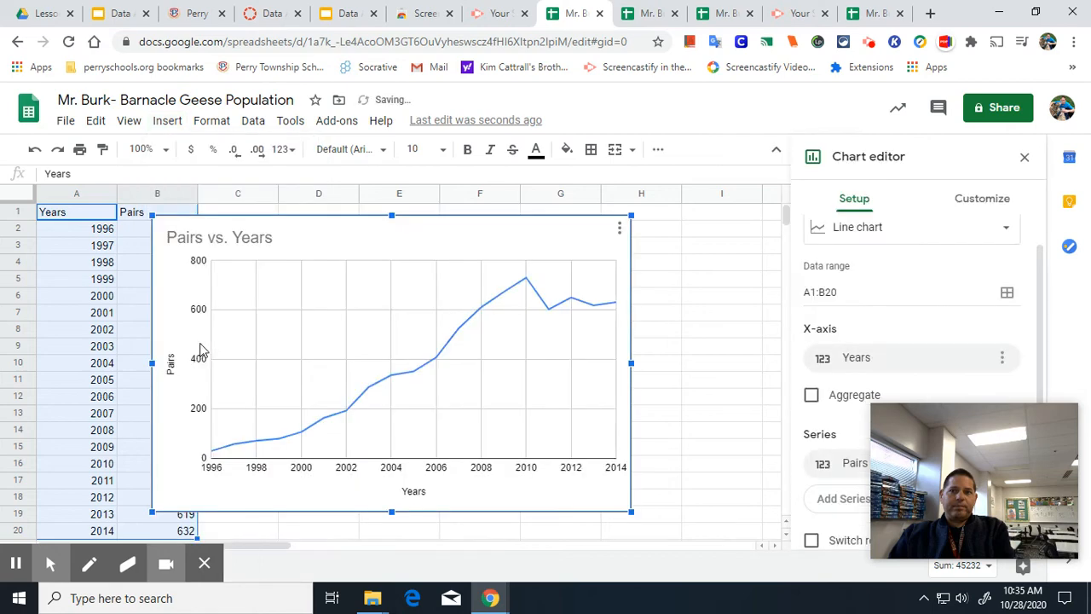
# Move the new line chart beside the data table and close the chart editor.
pyautogui.moveTo(537, 232); pyautogui.dragTo(622, 222)
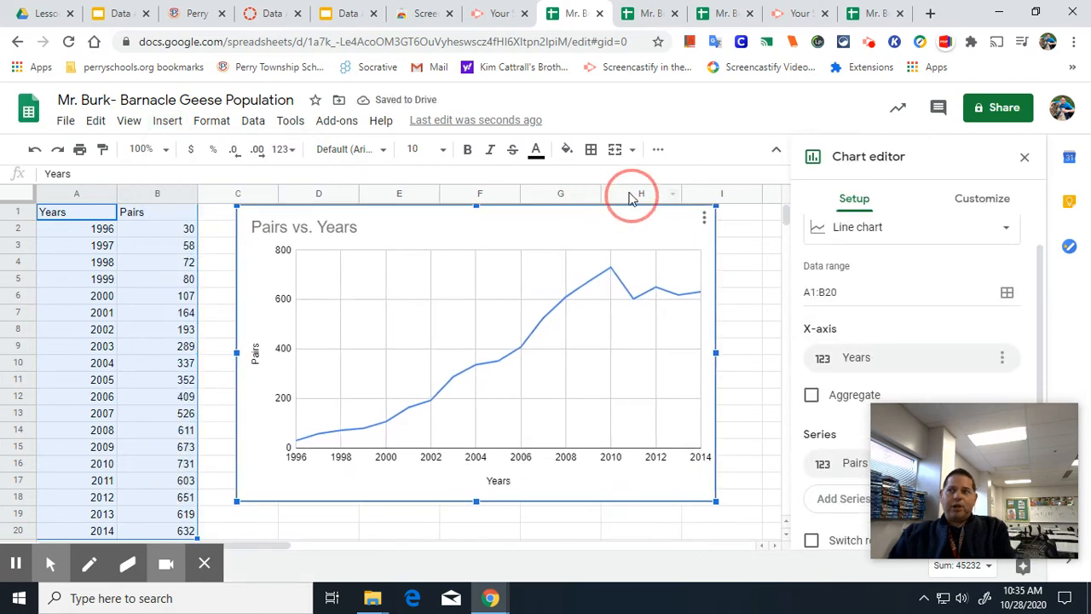
pyautogui.click(1036, 160)
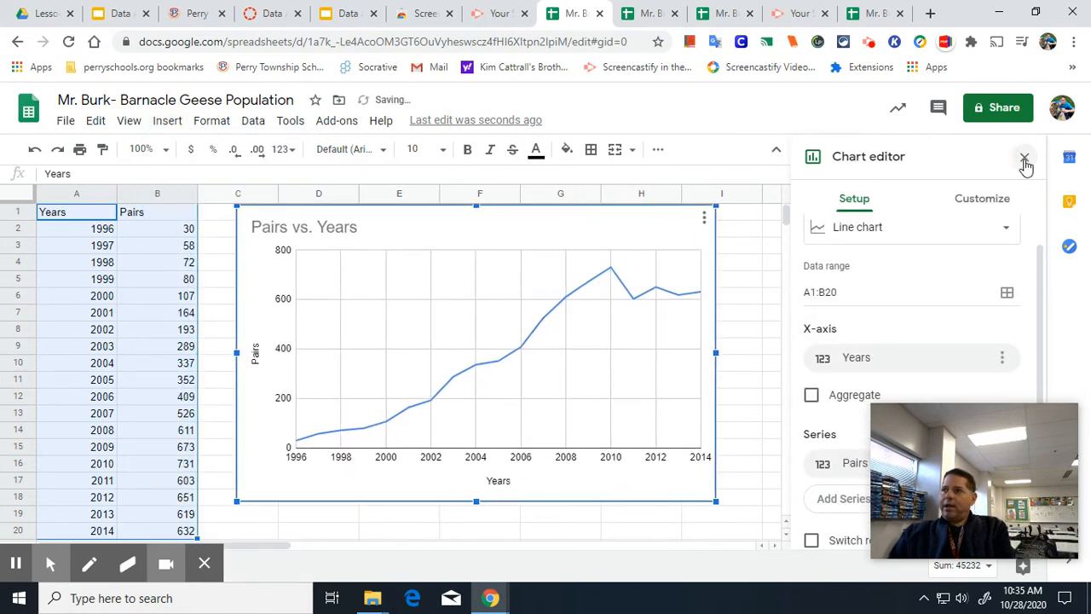
pyautogui.click(1026, 163)
# Change the chart title to Barnacle Geese Population.
pyautogui.click(366, 233)
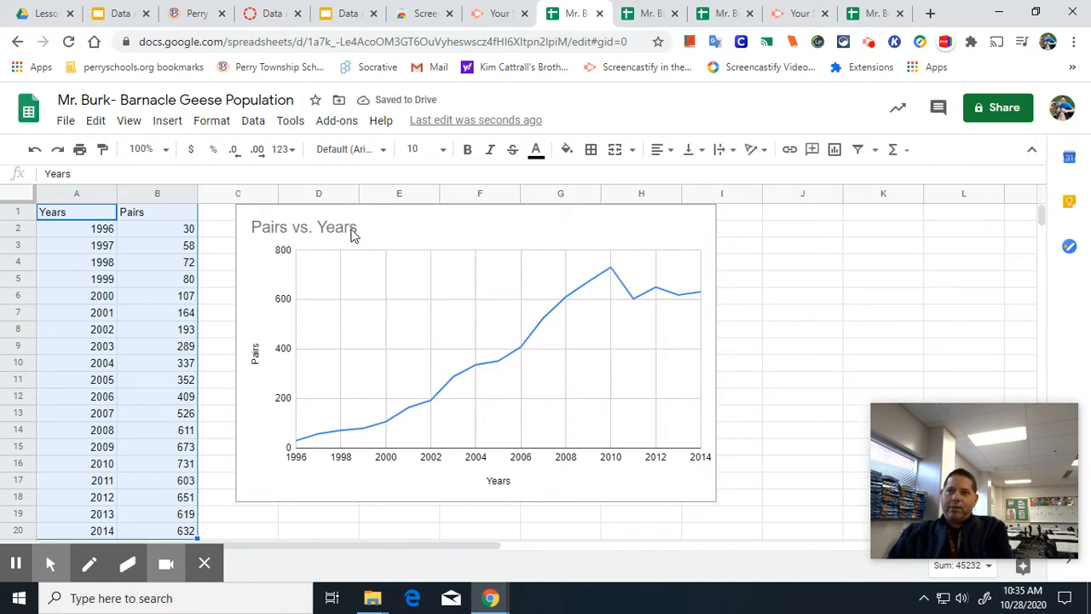
pyautogui.click(352, 236)
pyautogui.click(353, 232)
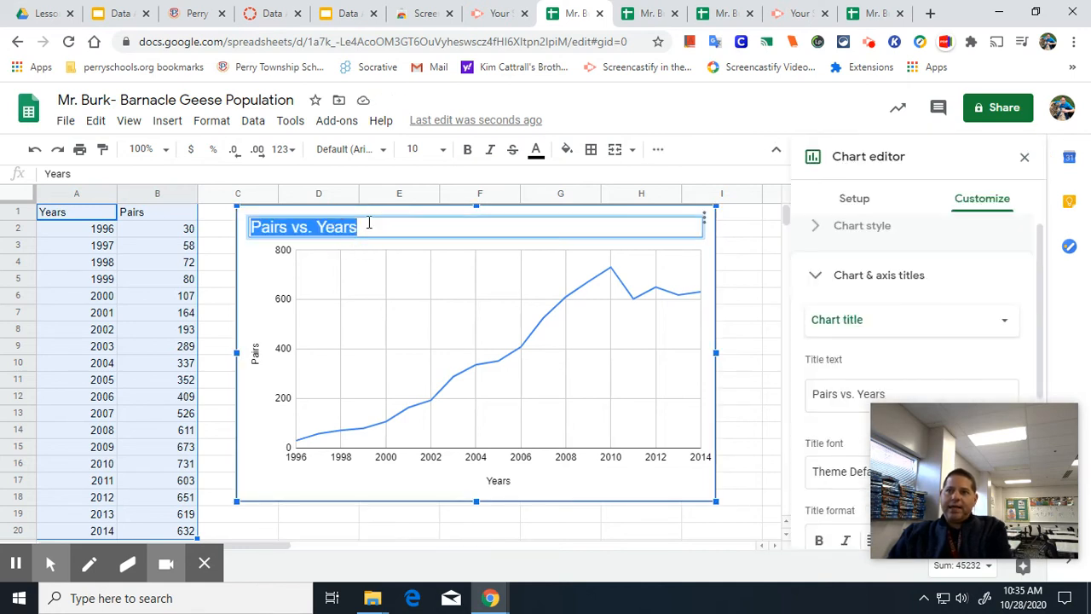
pyautogui.press('BackSpace')
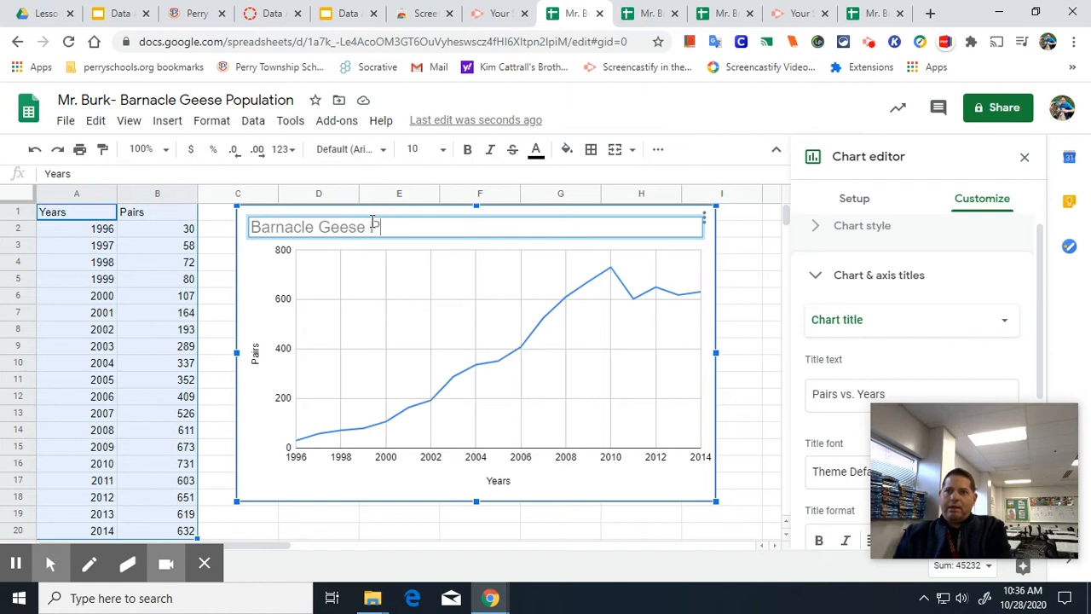
pyautogui.write('n')
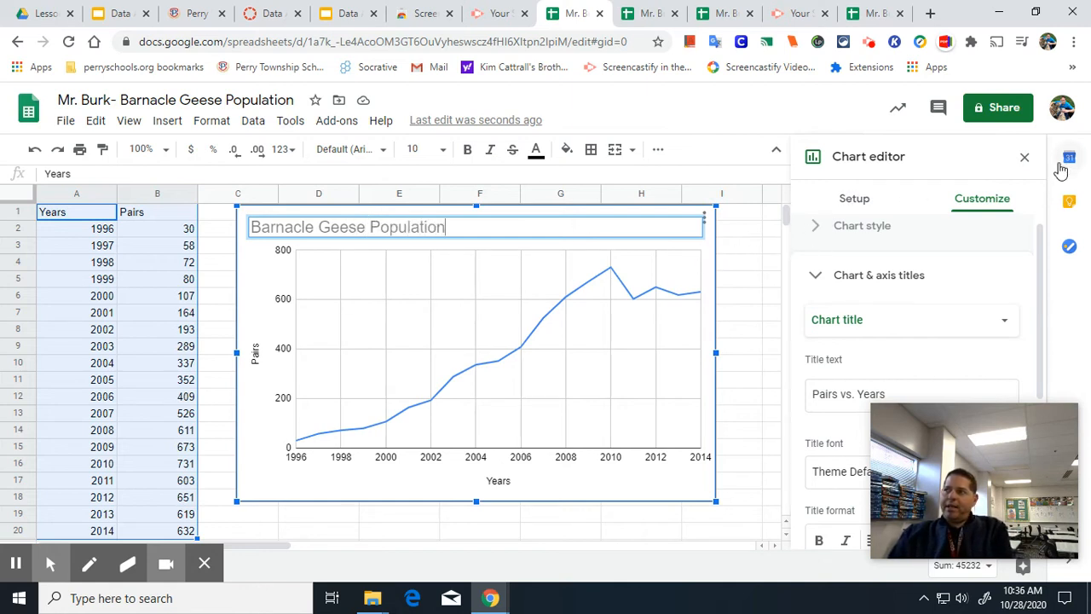
pyautogui.click(1024, 157)
# Copy the chart.
pyautogui.click(694, 227)
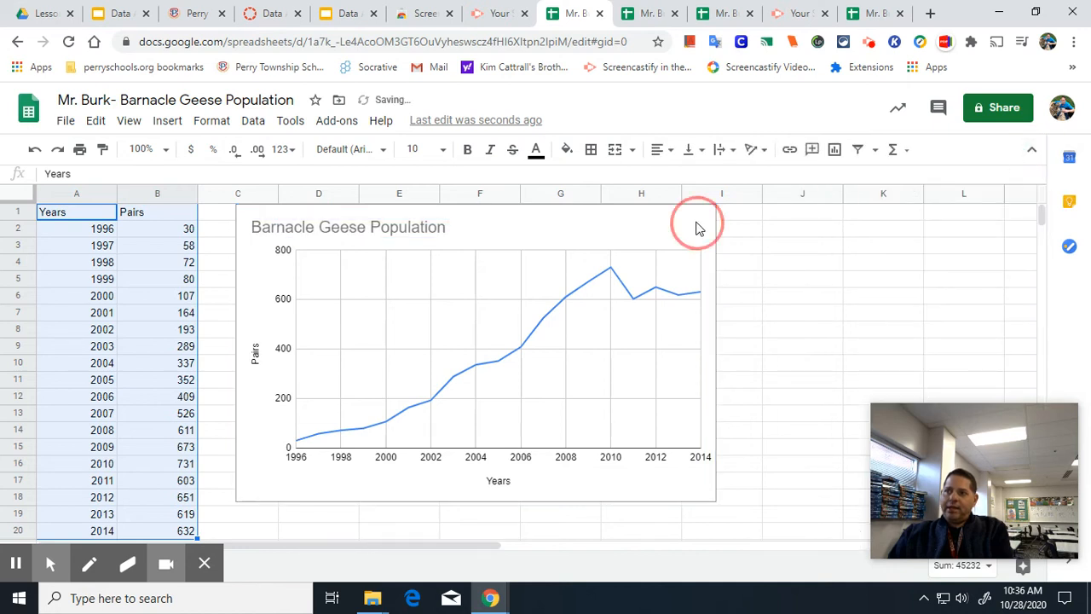
pyautogui.click(704, 217)
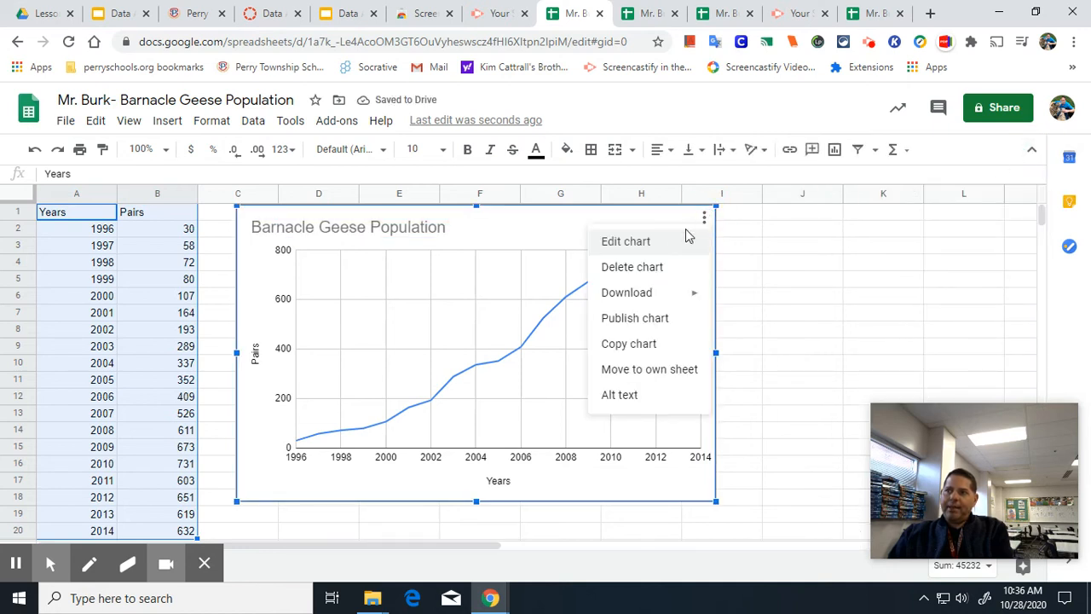
pyautogui.click(635, 345)
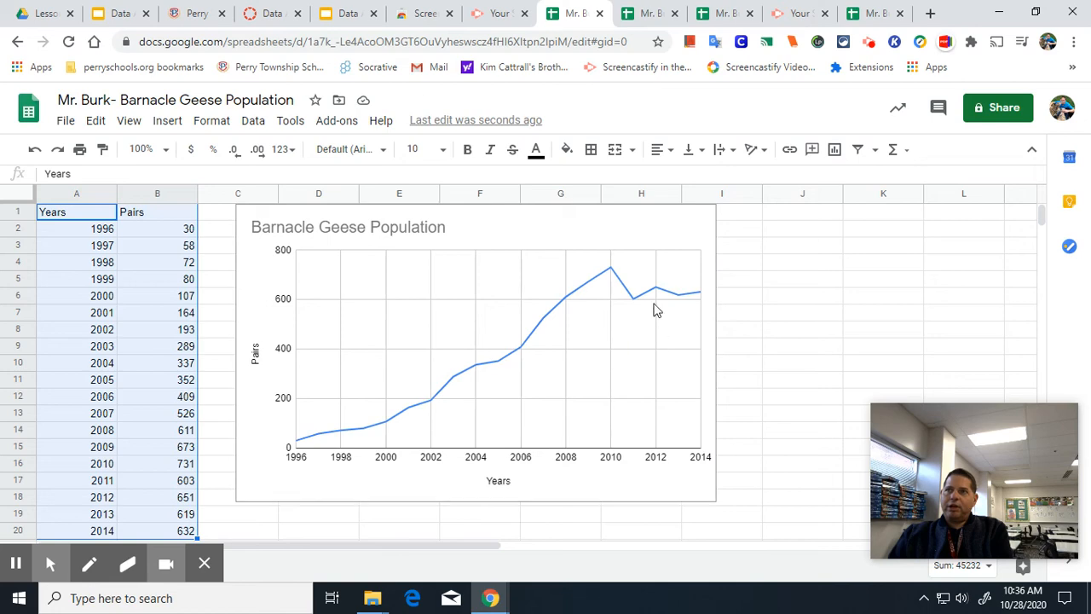
# Paste the chart into the handout's graph space, linked to the spreadsheet.
pyautogui.click(335, 16)
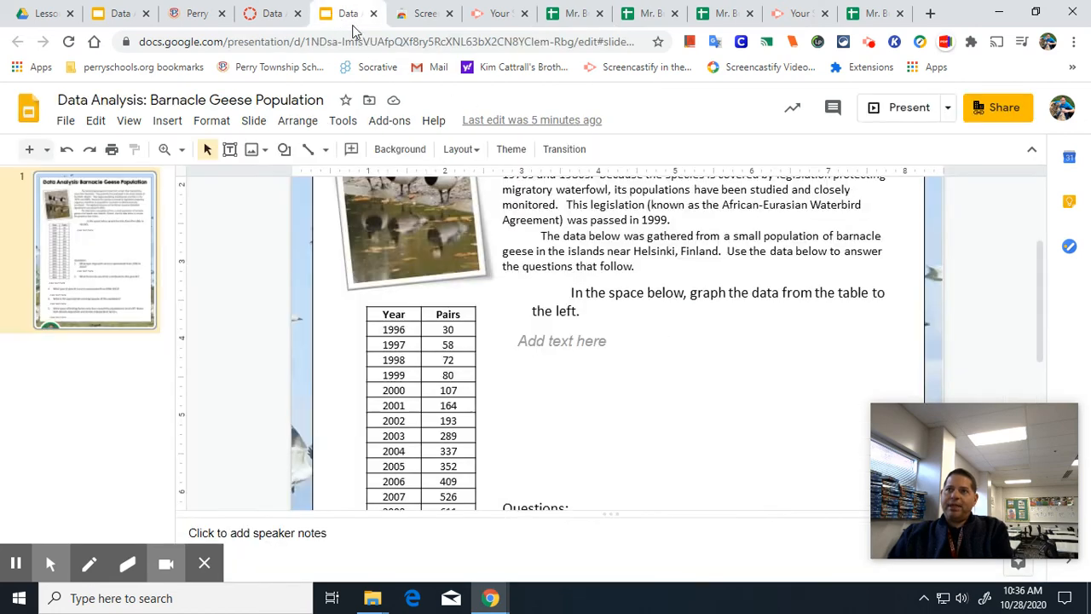
pyautogui.rightClick(567, 339)
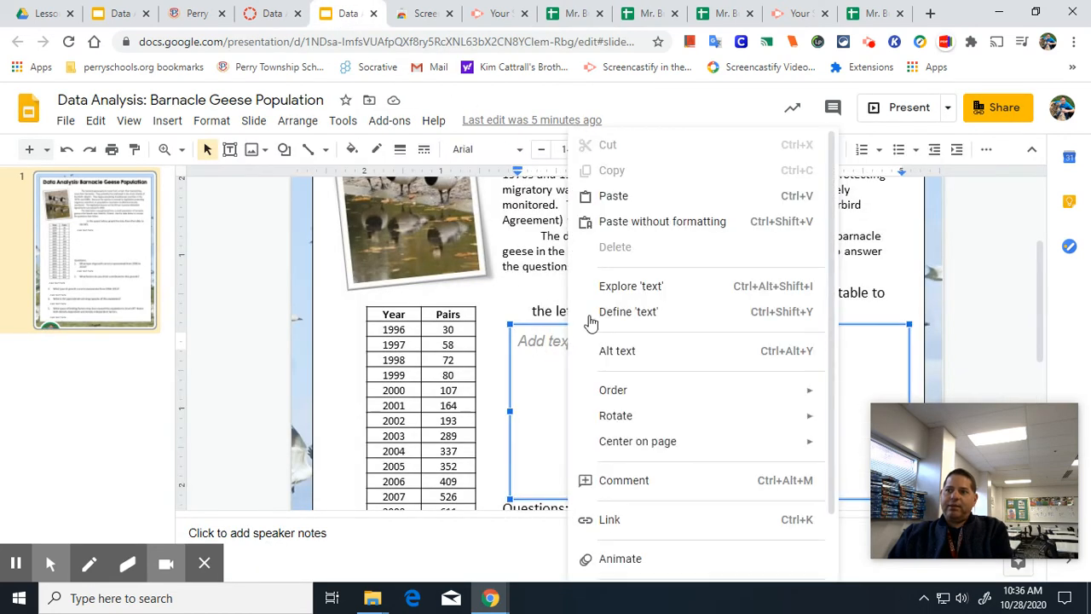
pyautogui.click(620, 196)
pyautogui.click(633, 396)
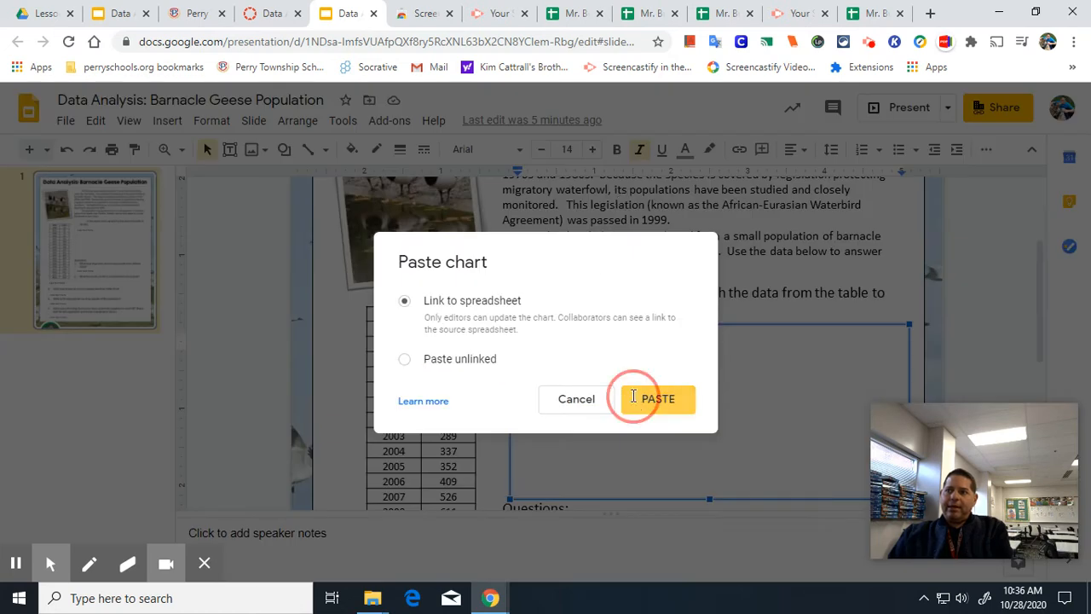
pyautogui.moveTo(562, 316); pyautogui.dragTo(561, 316)
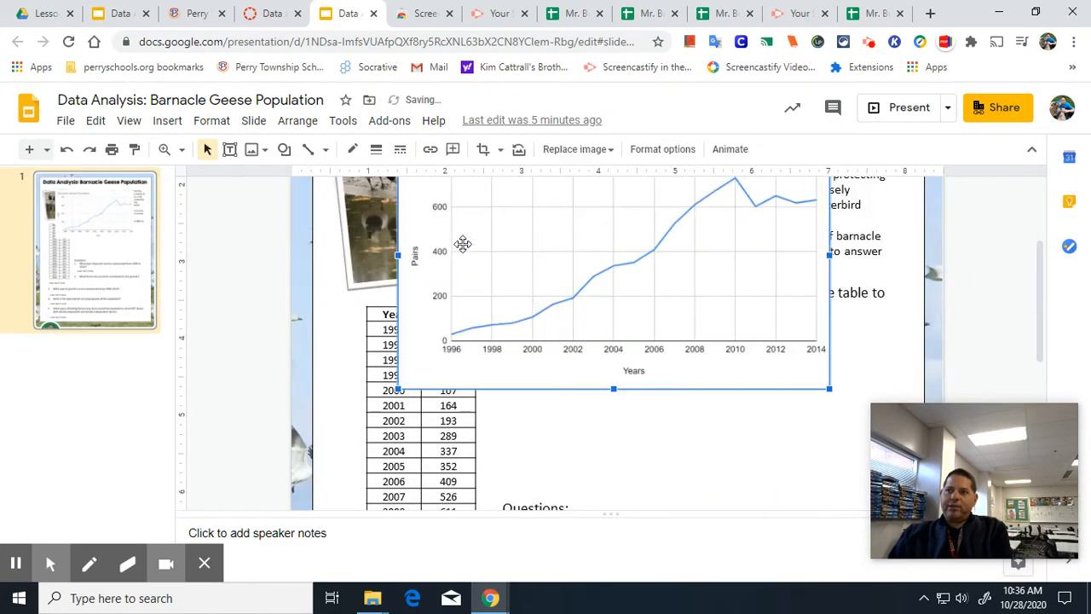
# Resize and position the chart to fit the space to the right of the data table.
pyautogui.moveTo(406, 386); pyautogui.dragTo(477, 345)
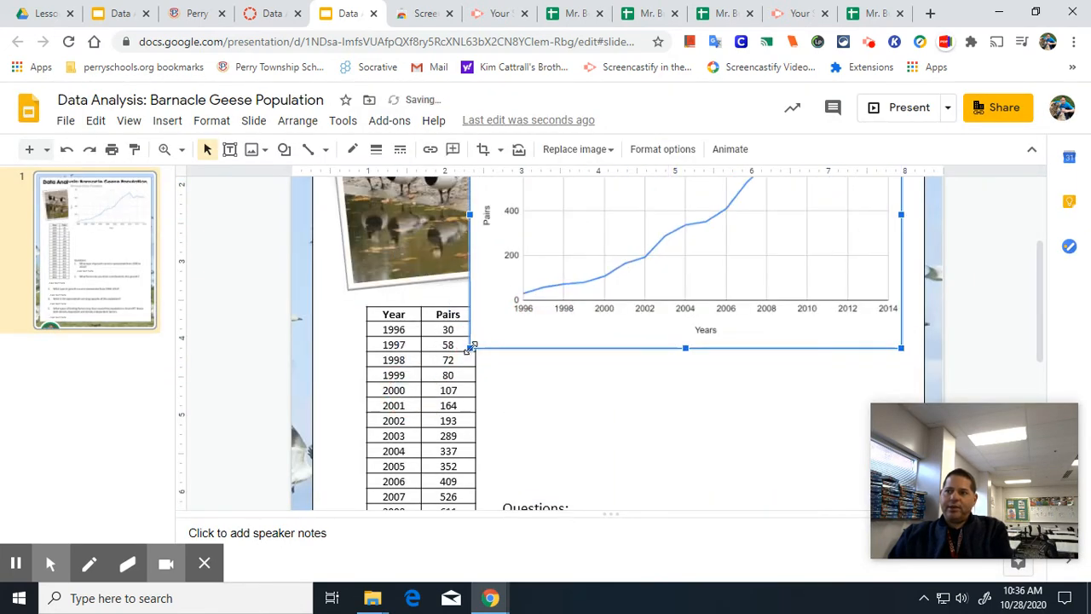
pyautogui.moveTo(670, 275); pyautogui.dragTo(682, 503)
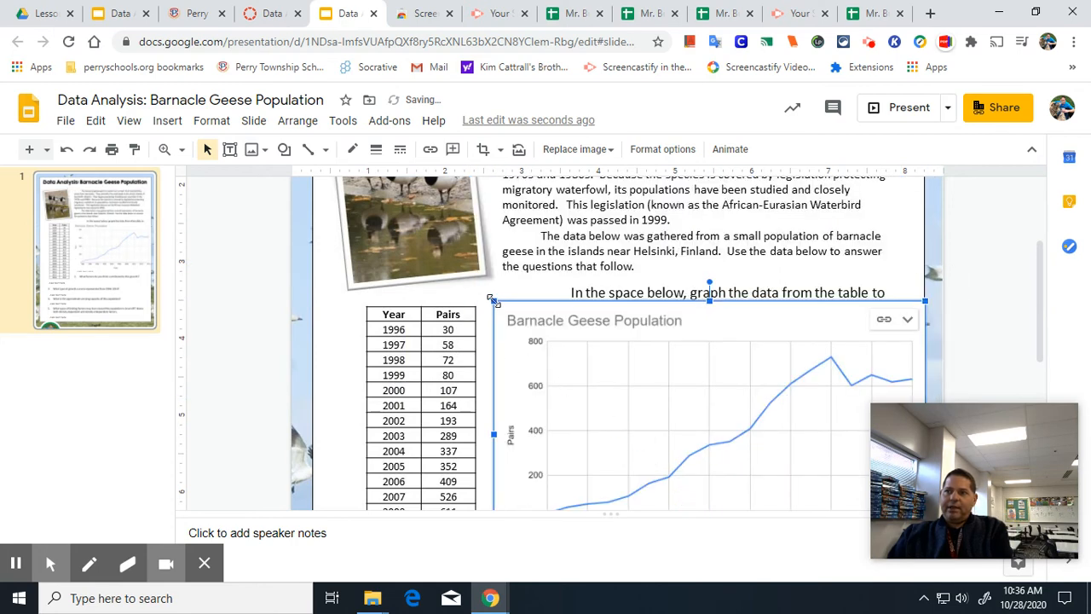
pyautogui.moveTo(491, 299); pyautogui.dragTo(517, 316)
pyautogui.moveTo(670, 416); pyautogui.dragTo(648, 409)
pyautogui.scroll(-3, 733, 387)
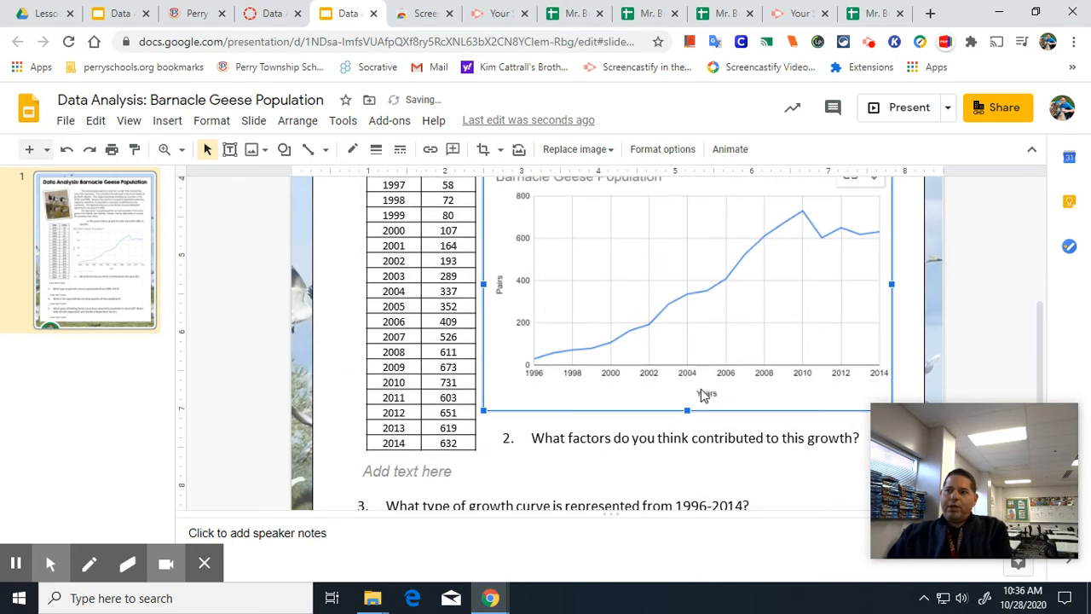
# Shrink the chart's height so it sits above the Questions section.
pyautogui.scroll(-2, 518, 418)
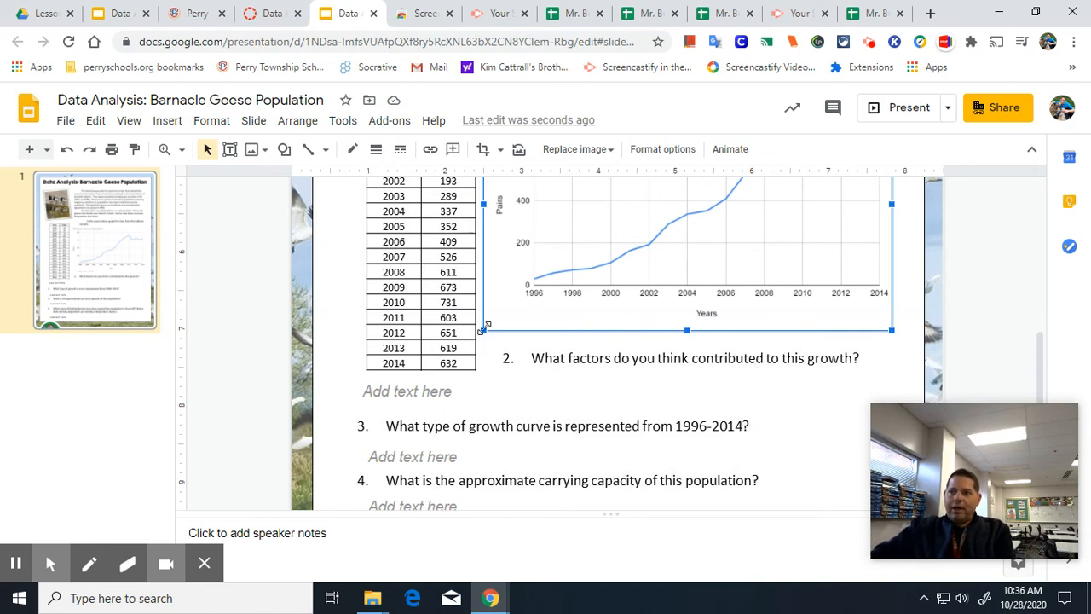
pyautogui.moveTo(483, 329); pyautogui.dragTo(517, 309)
pyautogui.scroll(-2, 477, 418)
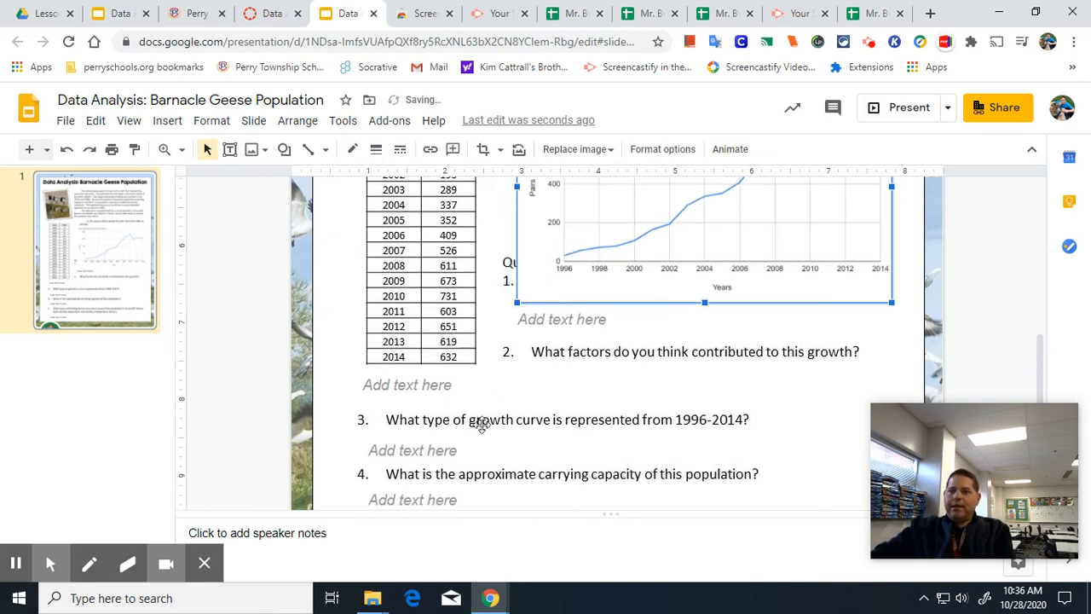
pyautogui.scroll(3, 503, 409)
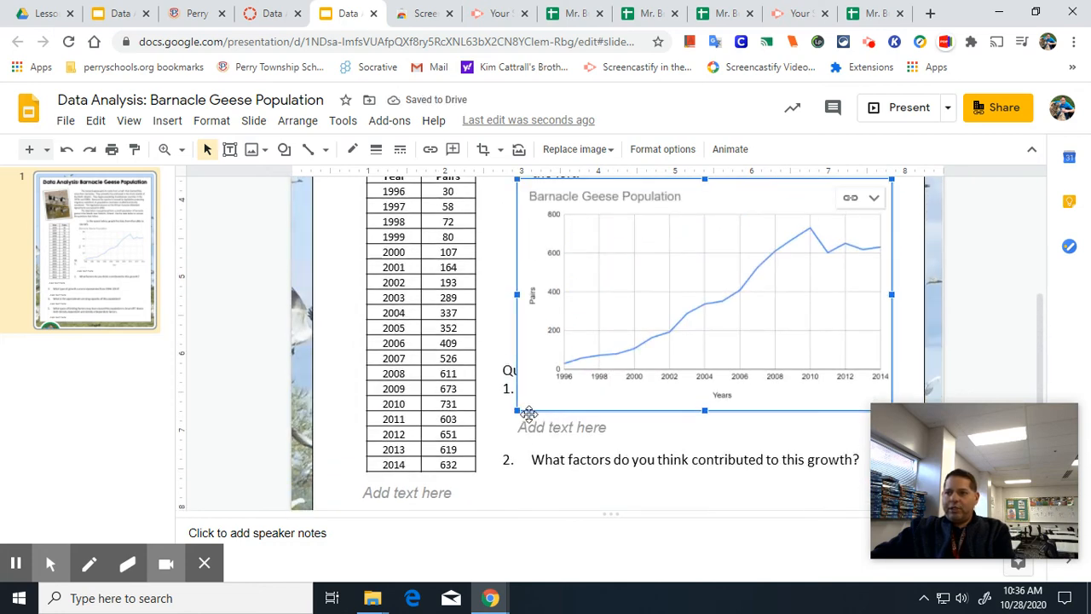
pyautogui.moveTo(704, 410); pyautogui.dragTo(704, 353)
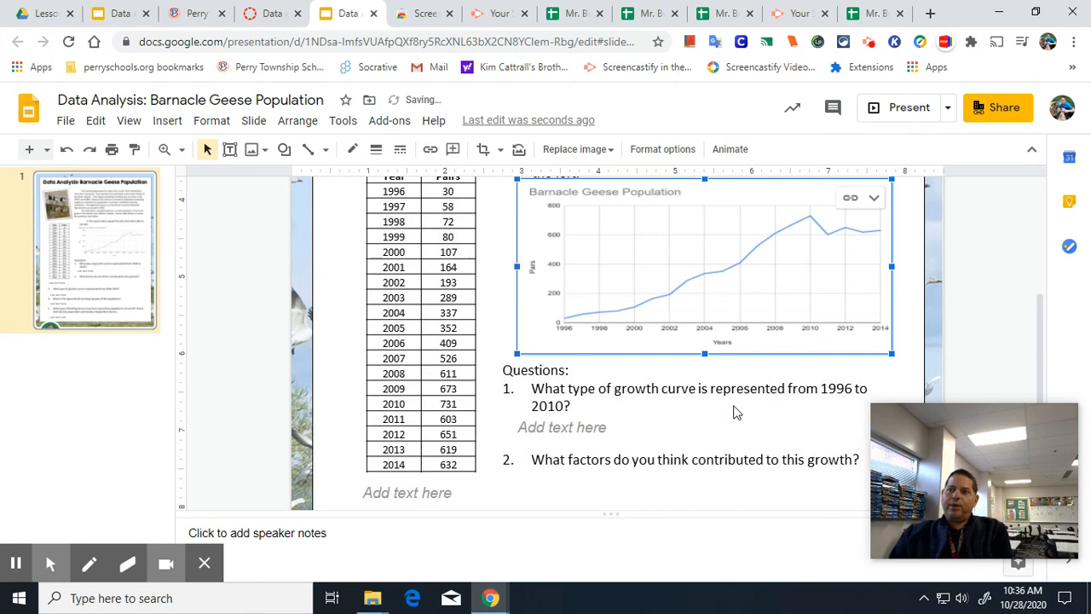
pyautogui.scroll(-3, 639, 441)
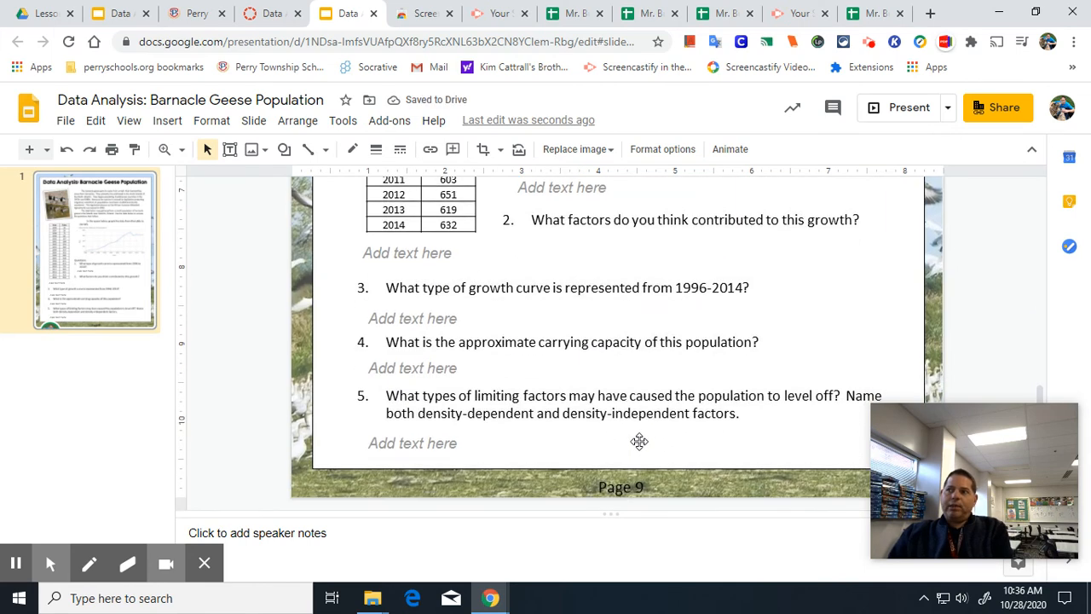